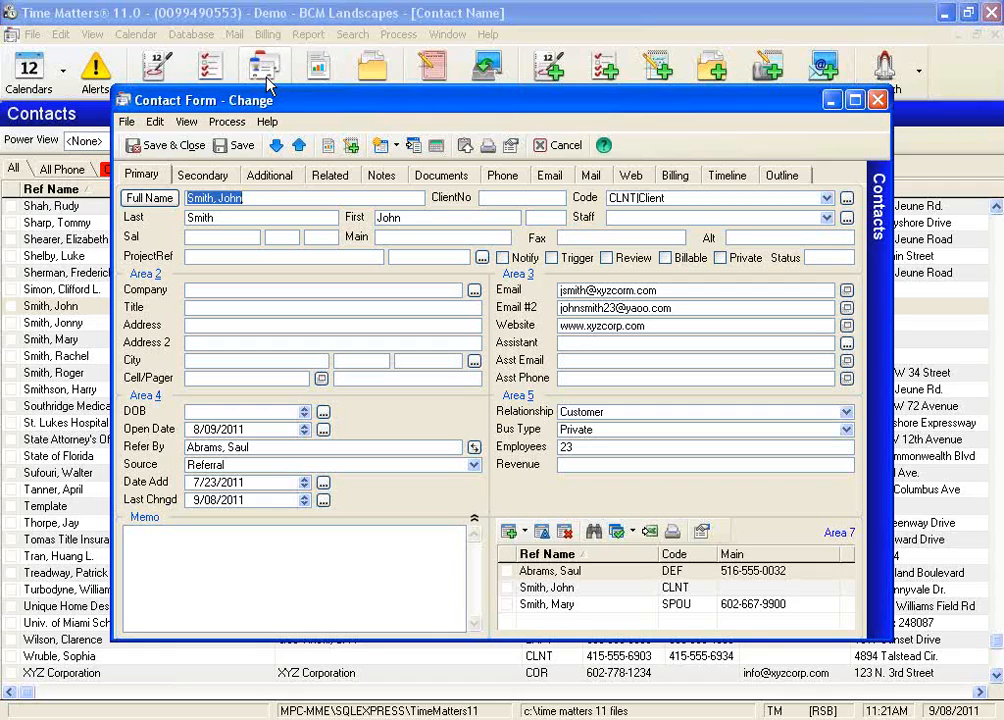
Step: Link the open client contact to XYZ Corporation as its company through the contact lookup, and save and close the record
click(209, 289)
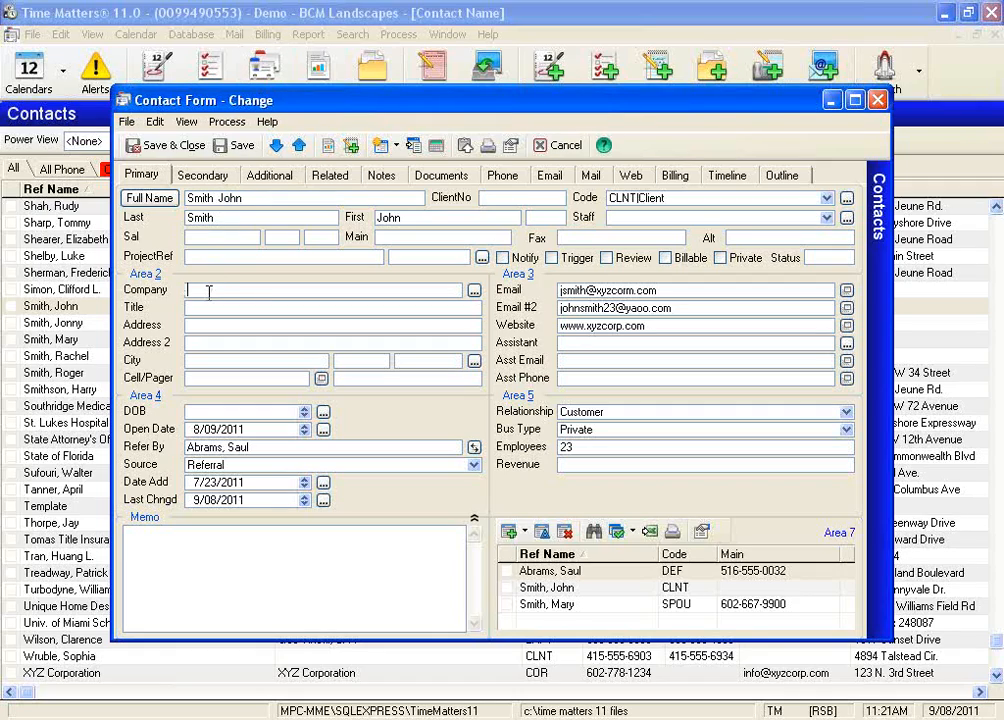
click(473, 290)
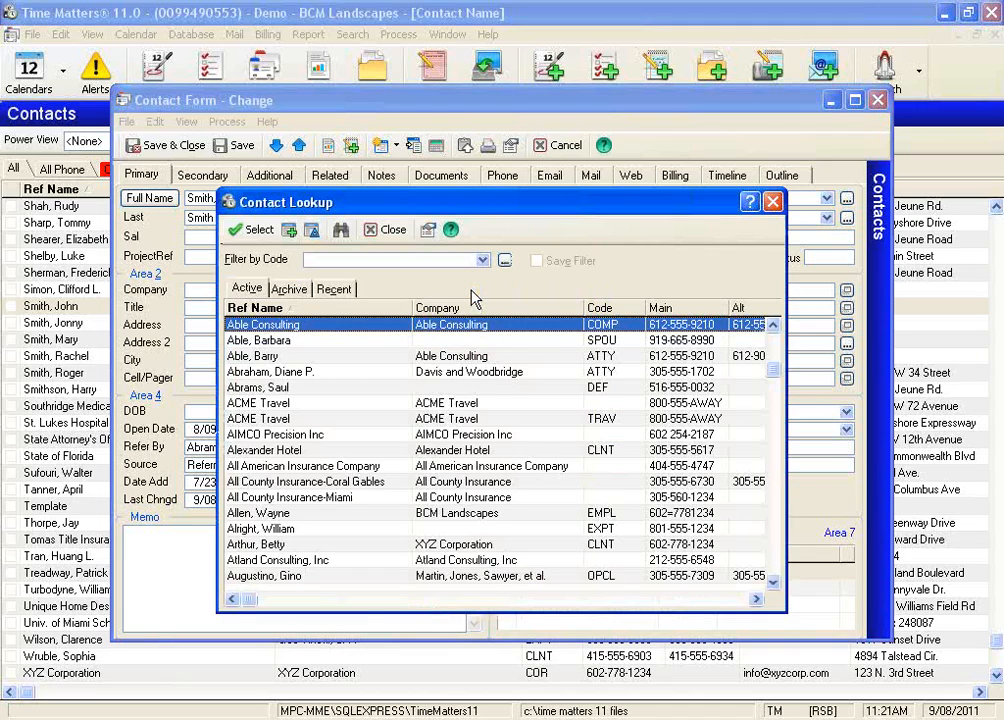
text(XY)
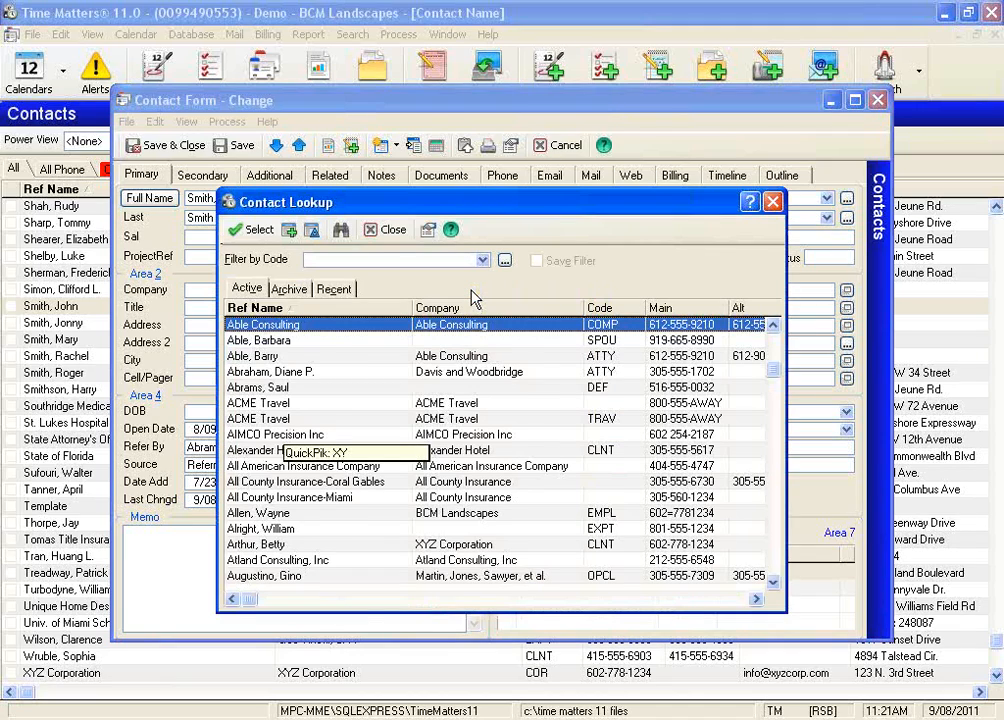
key(Return)
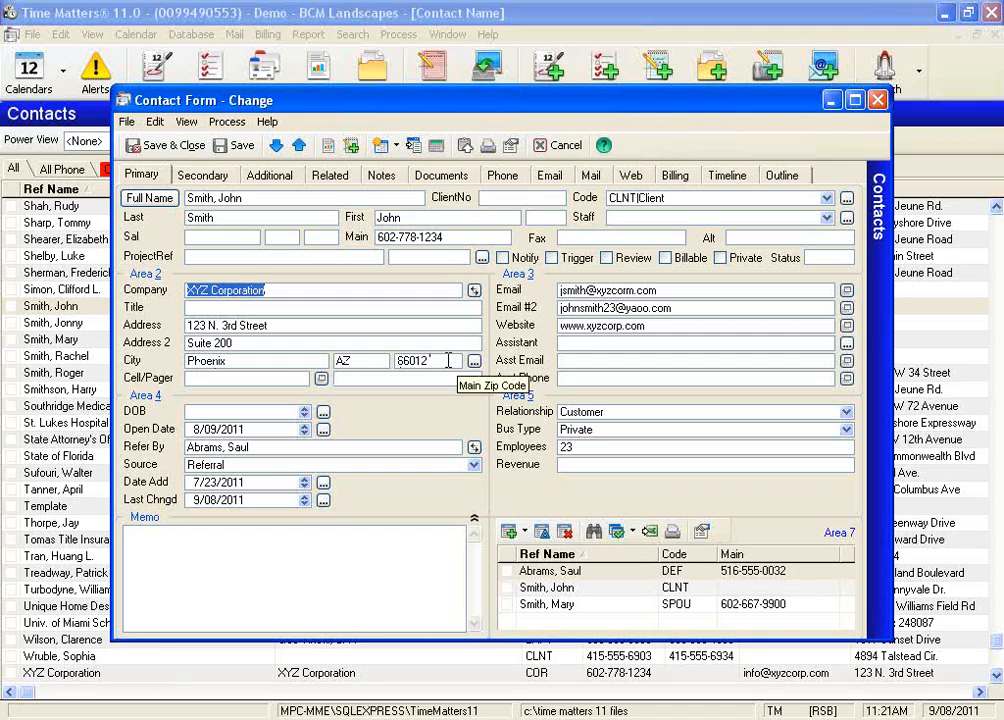
click(170, 146)
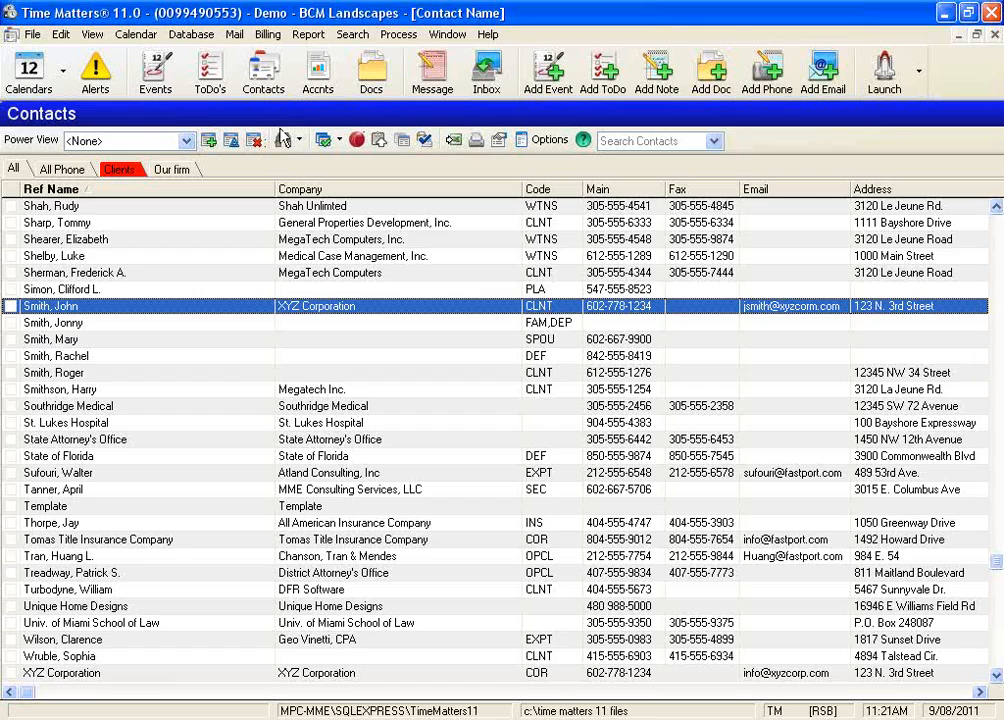
Step: Find XYZ Corporation in the accounts list and open its account record
click(316, 88)
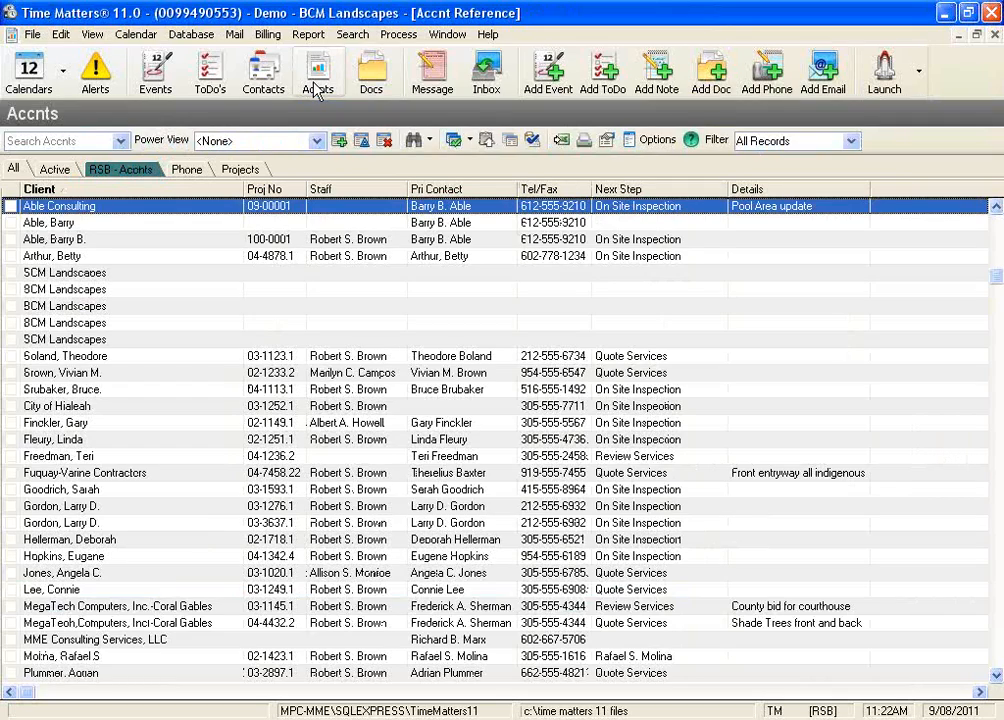
text(XYZ Corporation)
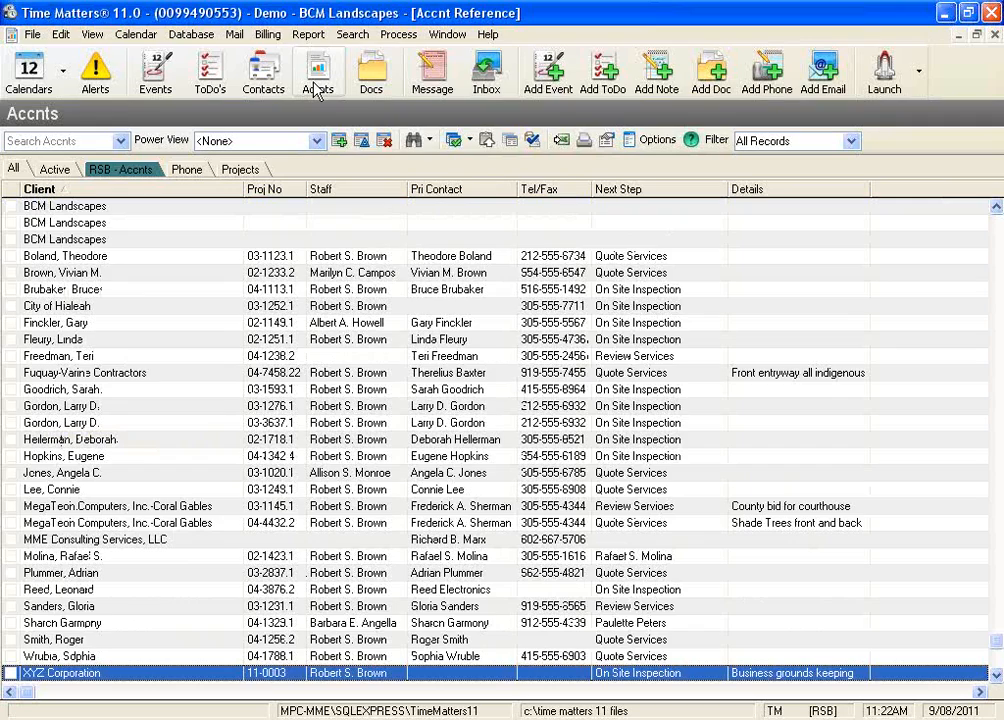
key(Return)
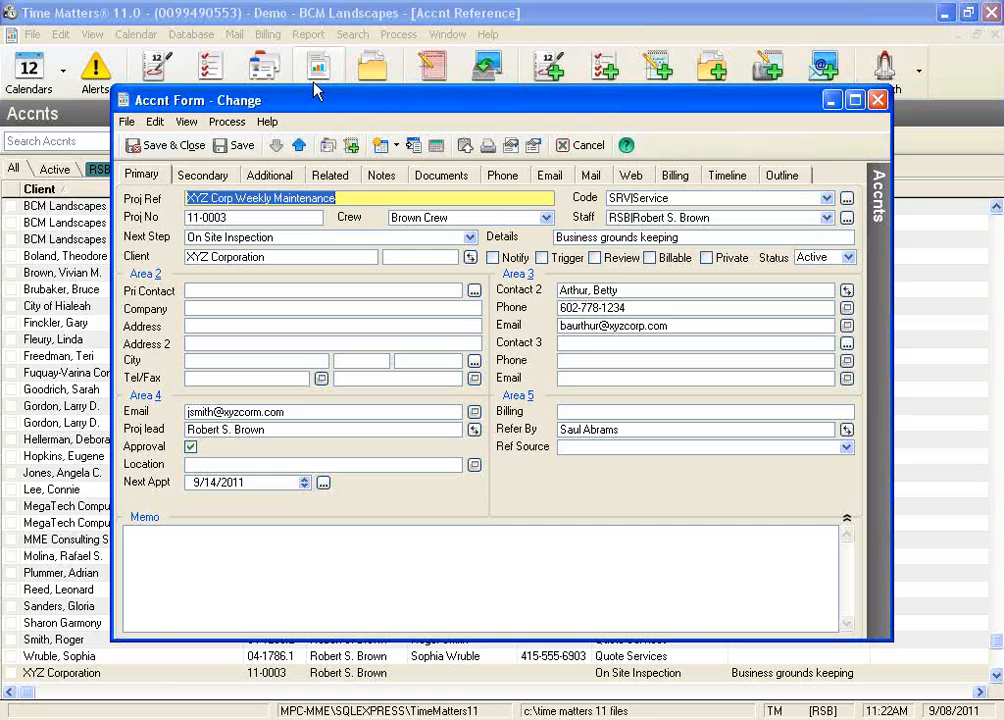
Step: Look up the XYZ Corporation client contact as the account's primary contact, and save and close the account
click(208, 291)
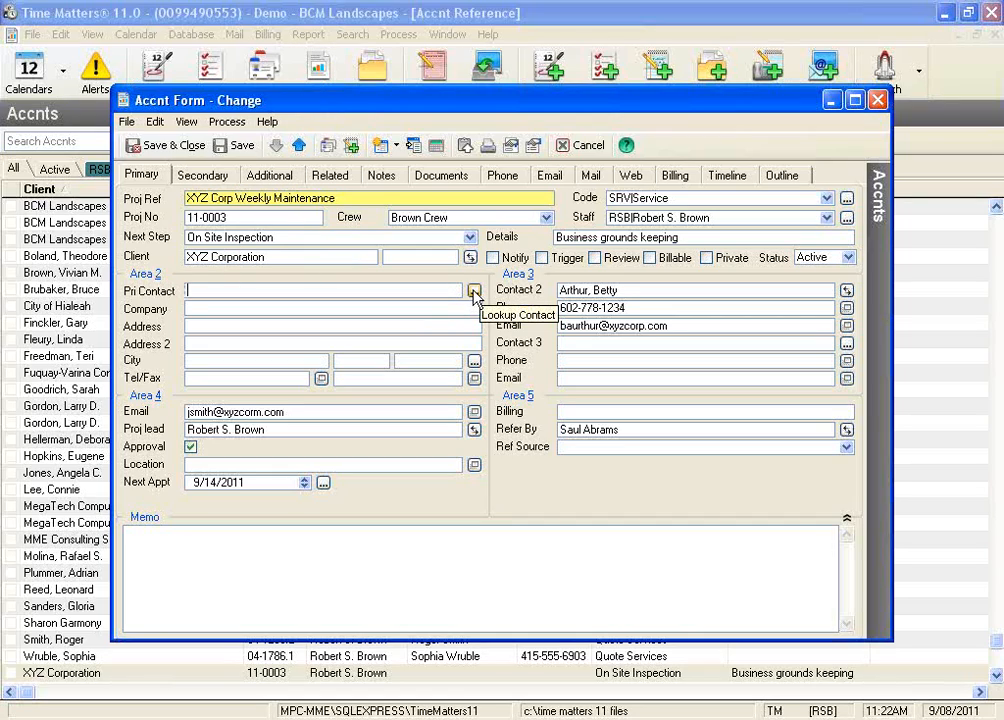
click(474, 291)
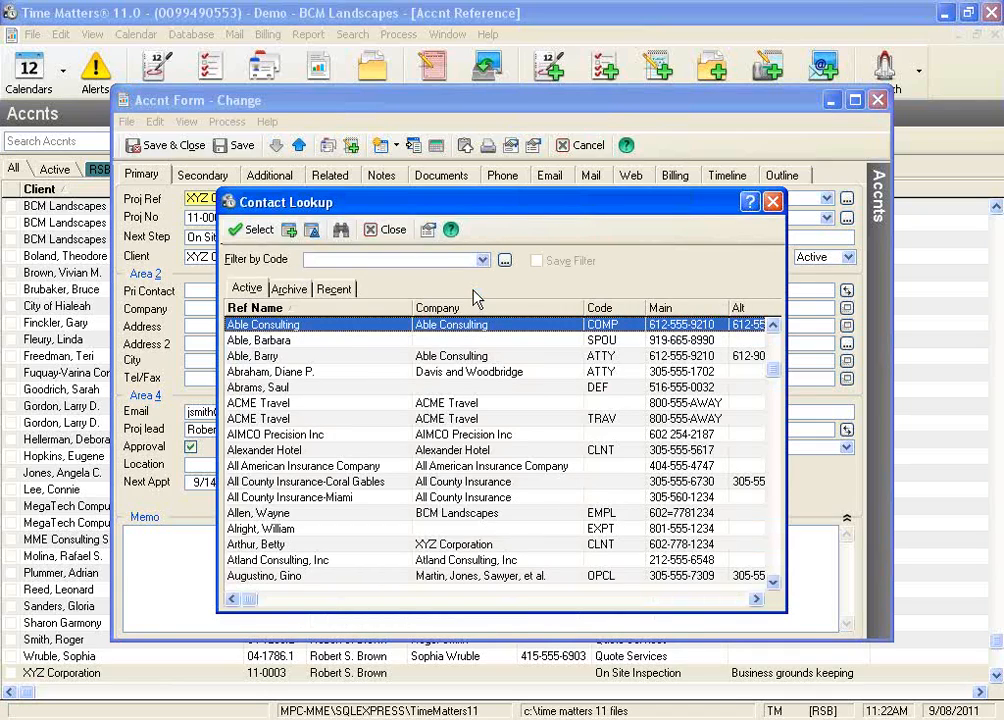
text(SMITH)
key(Return)
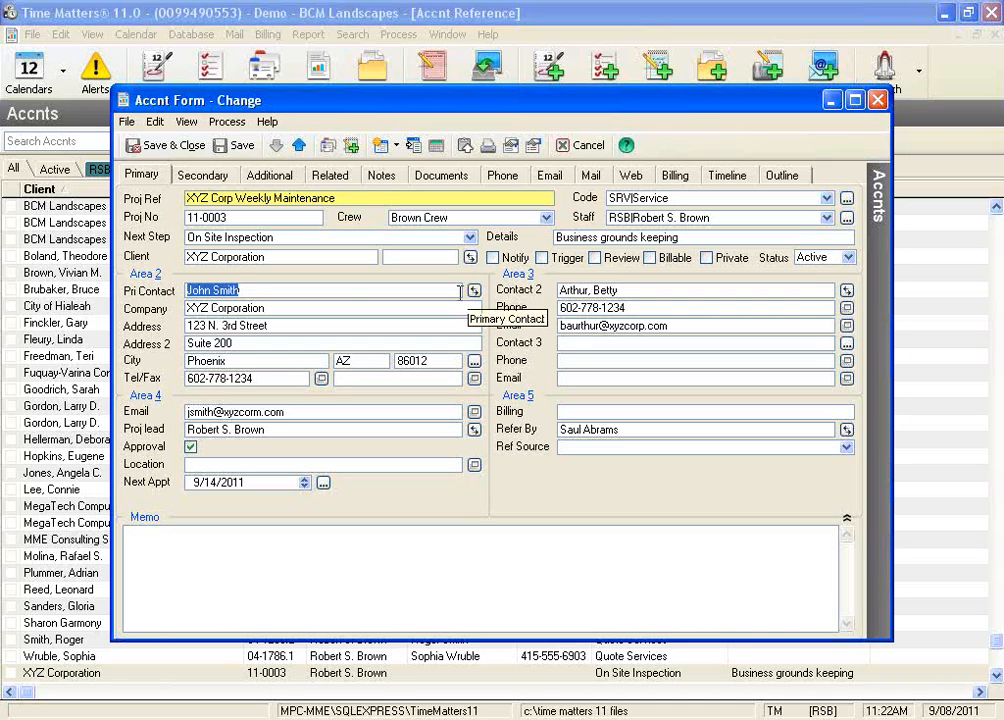
click(157, 146)
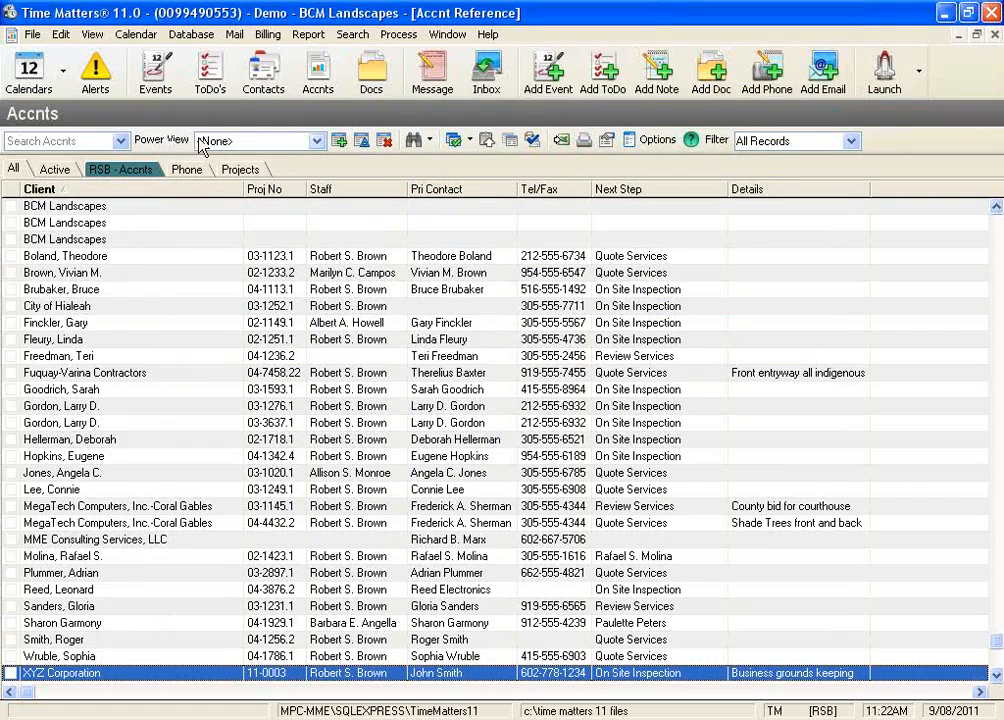
Step: Add an event for the XYZ Corporation account and fill it with the "Meeting- In Office" AutoEntry form
click(552, 78)
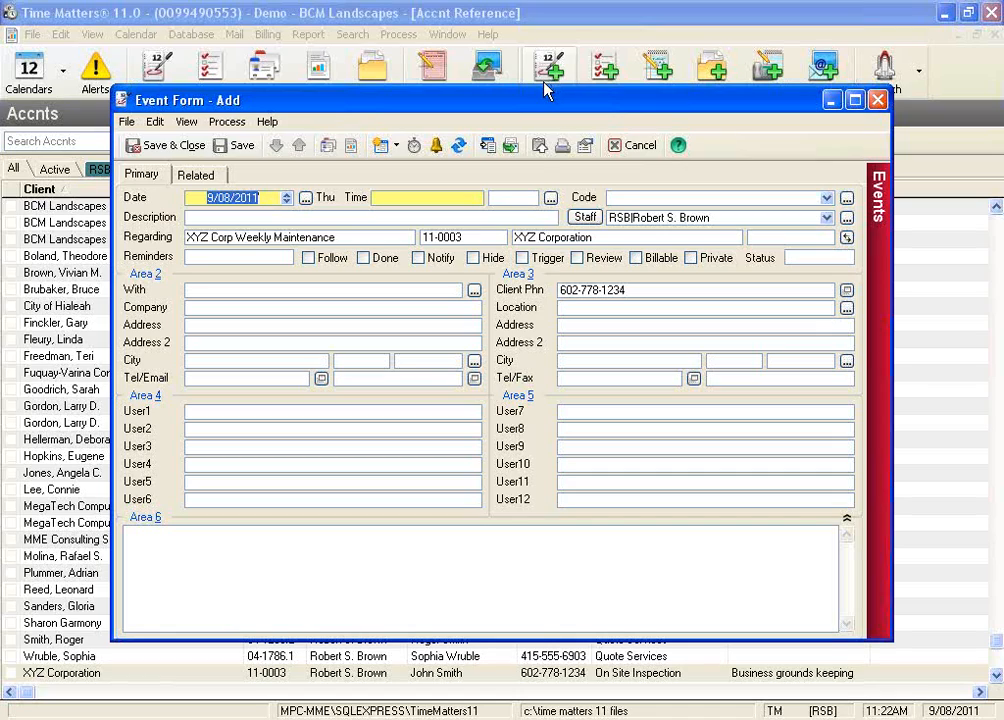
click(714, 217)
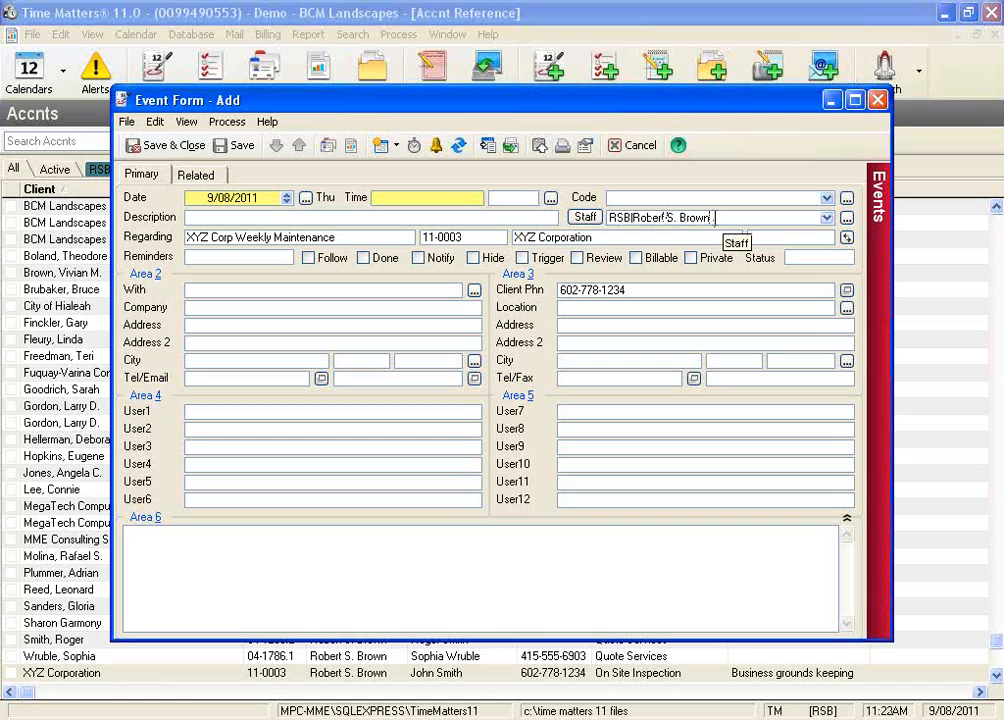
click(366, 237)
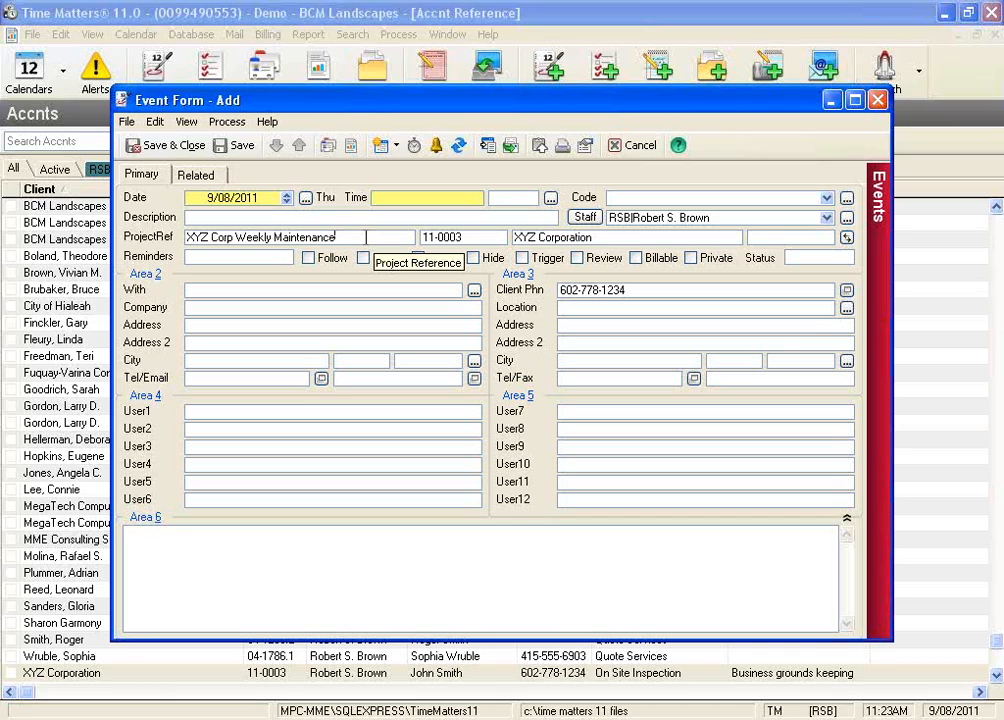
click(598, 237)
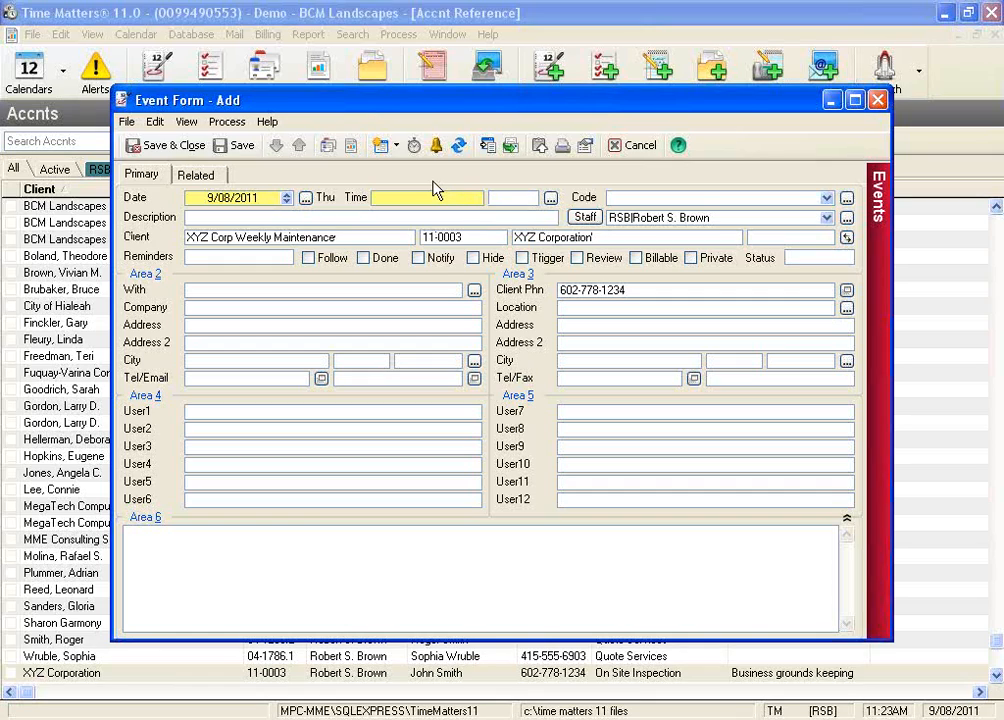
click(380, 146)
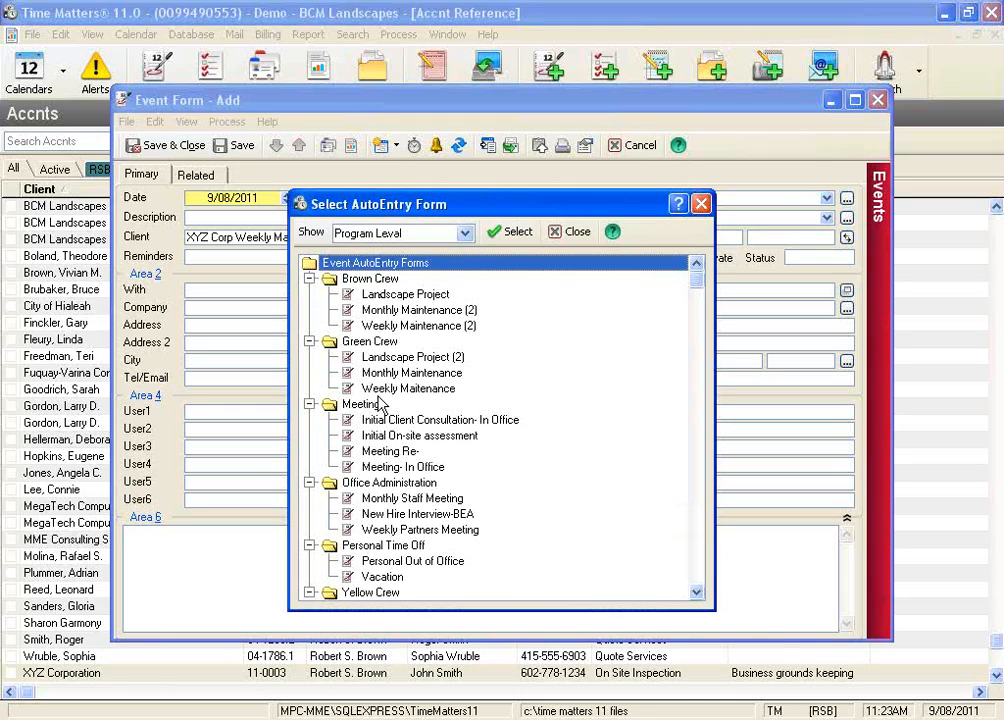
click(377, 467)
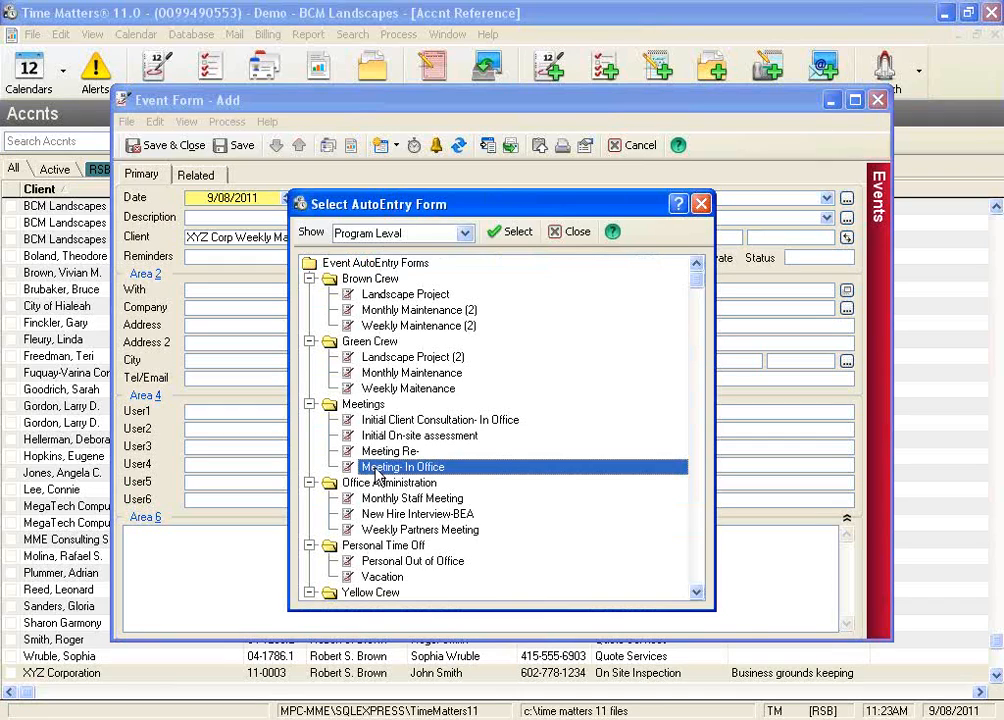
double_click(377, 467)
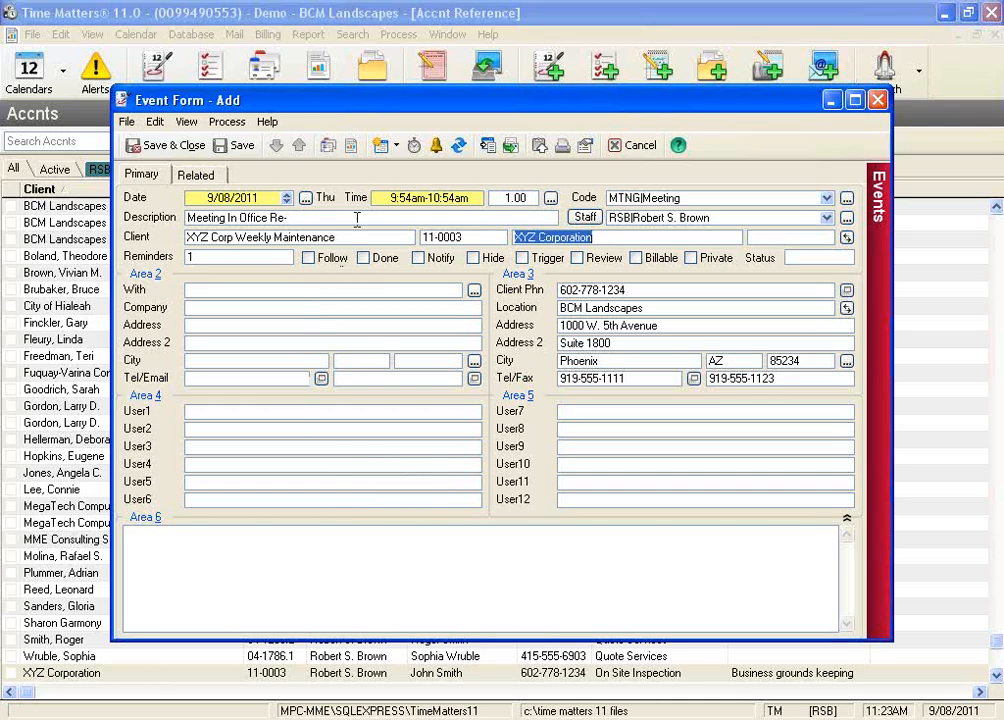
Step: Set the event's time to 2:30pm-3:30pm and complete its description as "Meeting In Office Re-Emplyee Review"
click(383, 195)
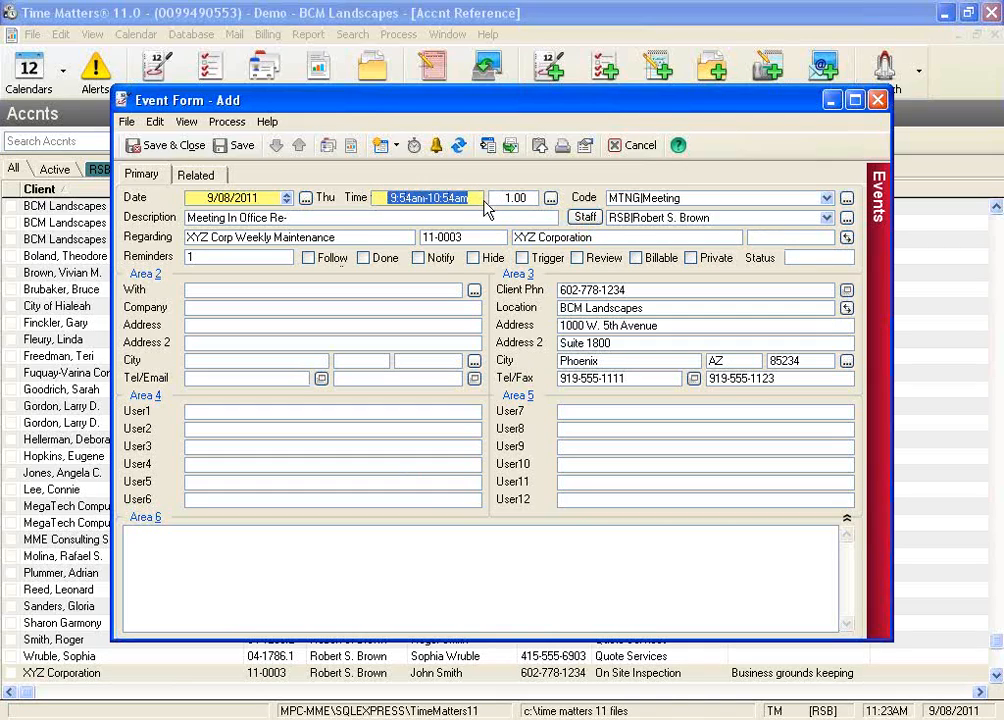
text(232)
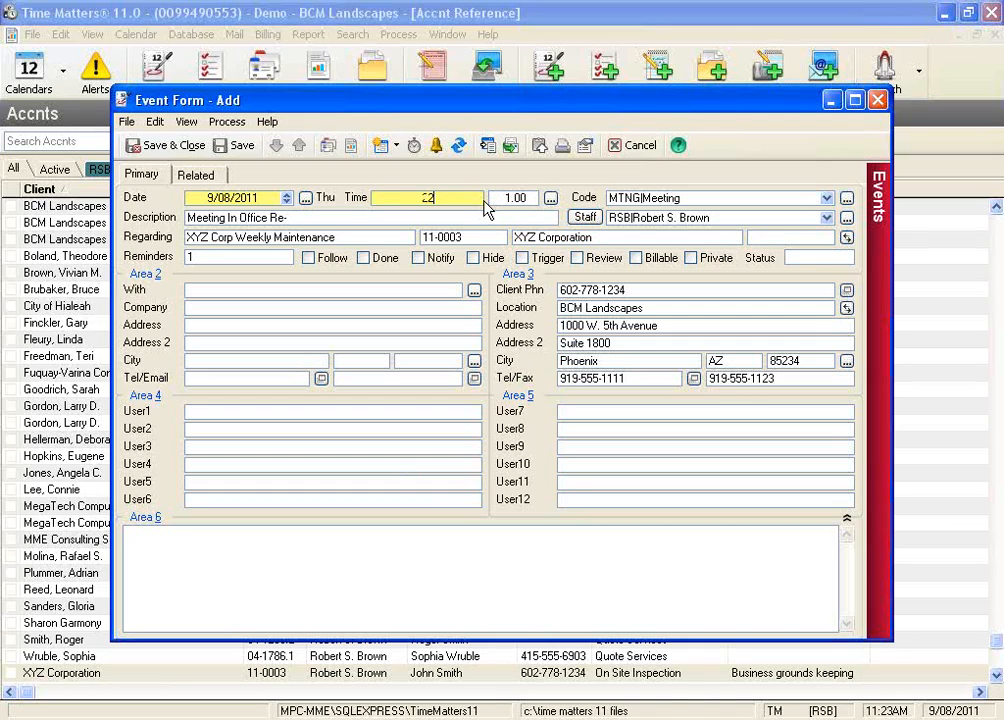
key(Tab)
key(Tab)
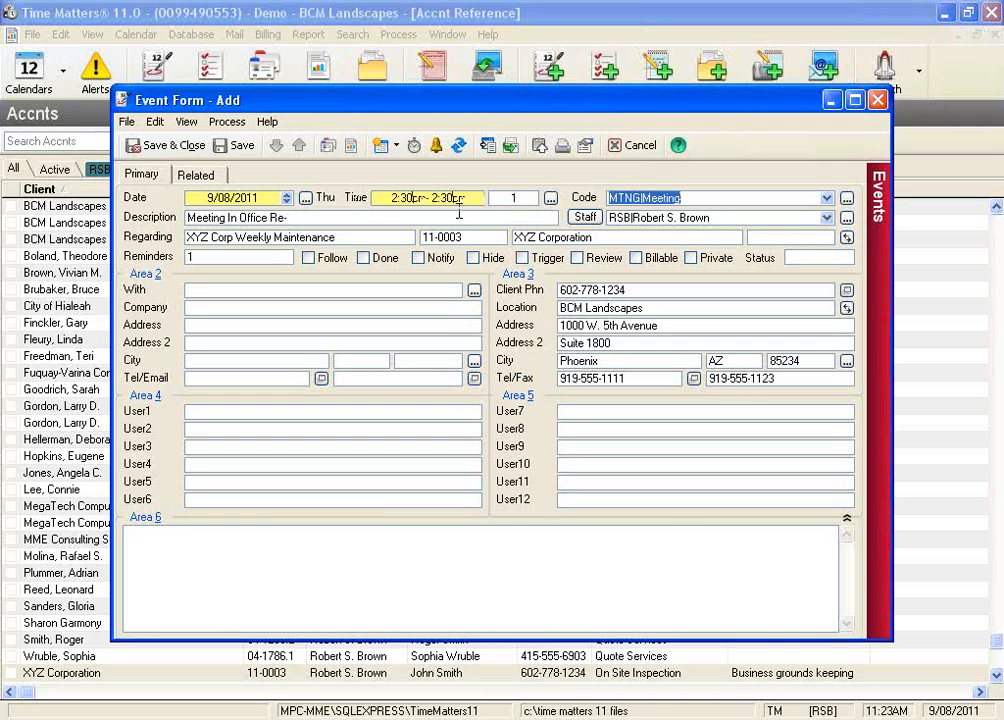
click(318, 217)
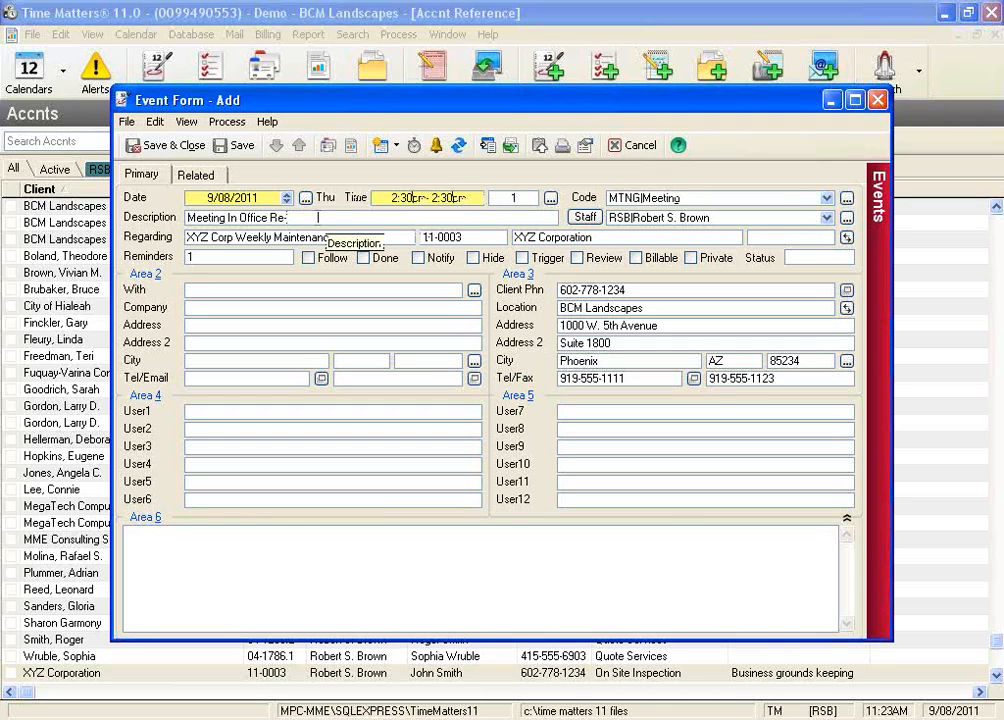
text(Employee Re)
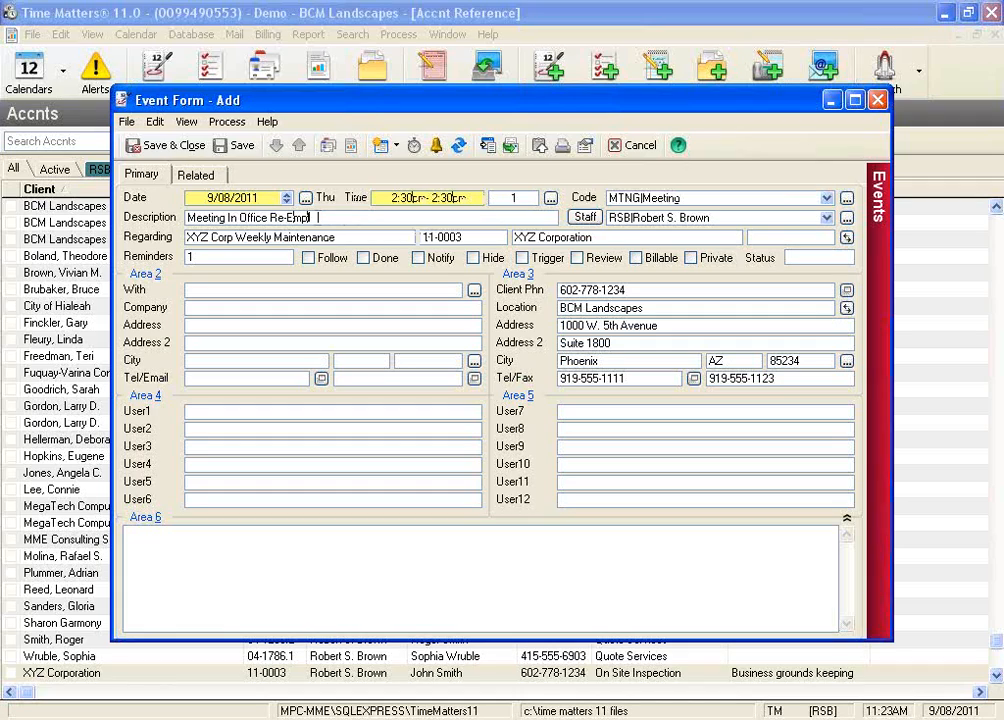
text(view)
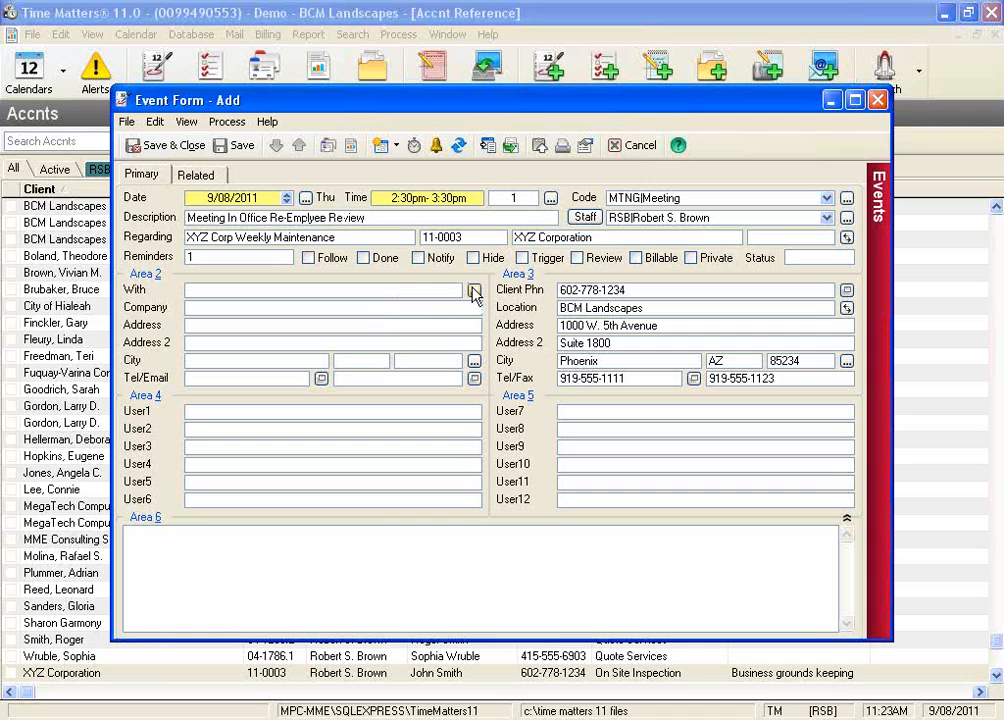
Step: Look up the BCM Landscapes employee (code EMPL) as the person the meeting is with, and save and close the event
click(474, 290)
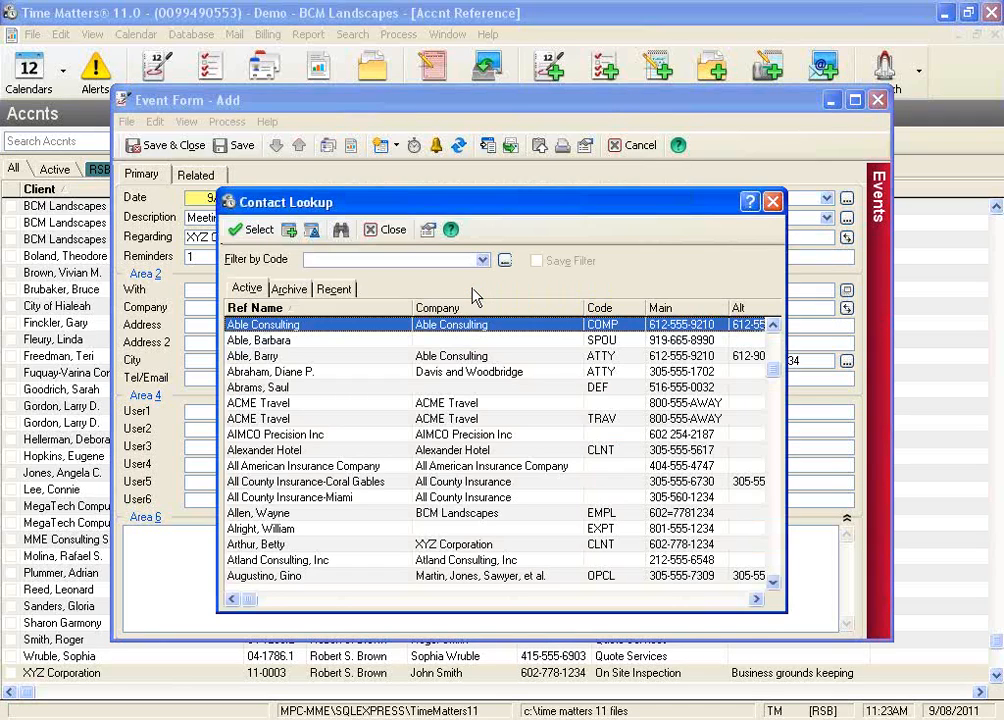
double_click(312, 516)
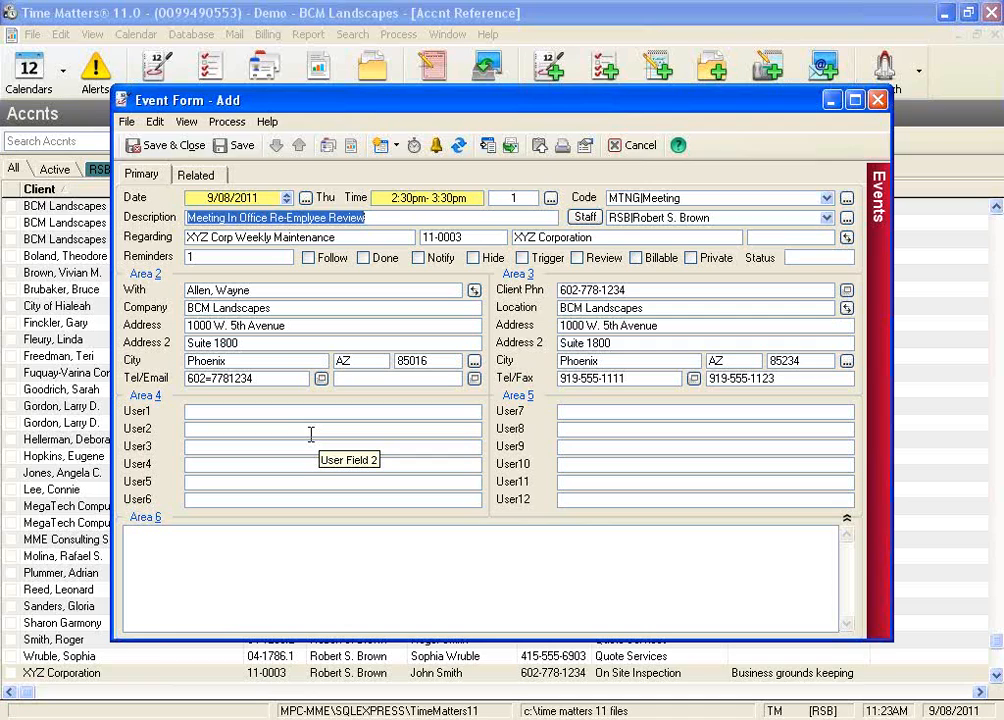
click(163, 146)
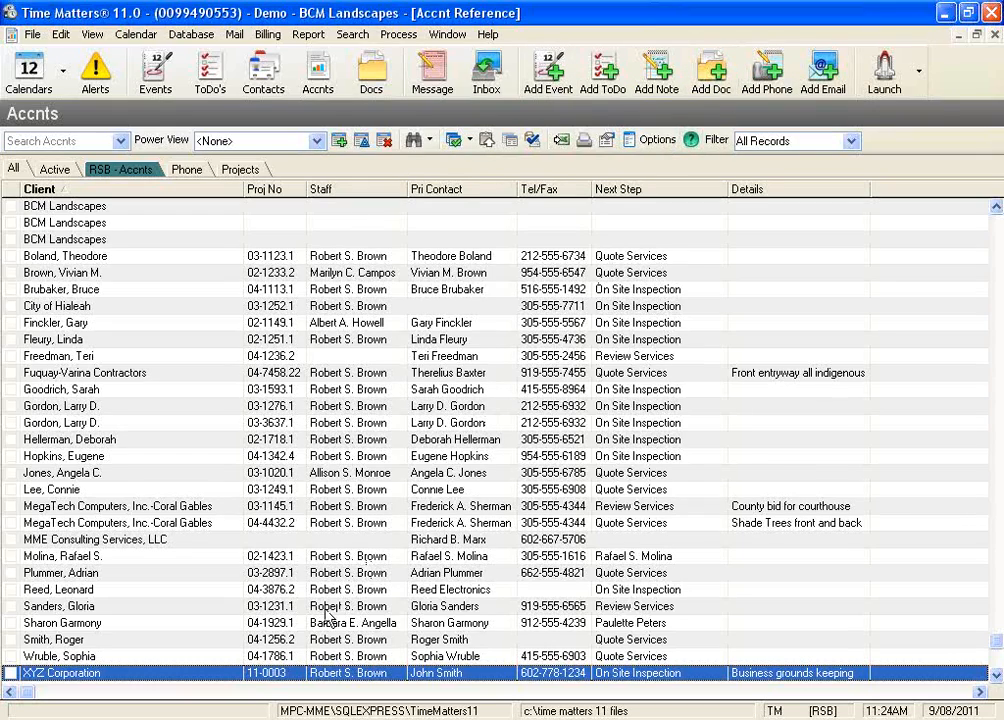
Step: Open the XYZ Corporation account, review its secondary, additional, related, notes, documents, phone and email records, and save and close it
double_click(328, 681)
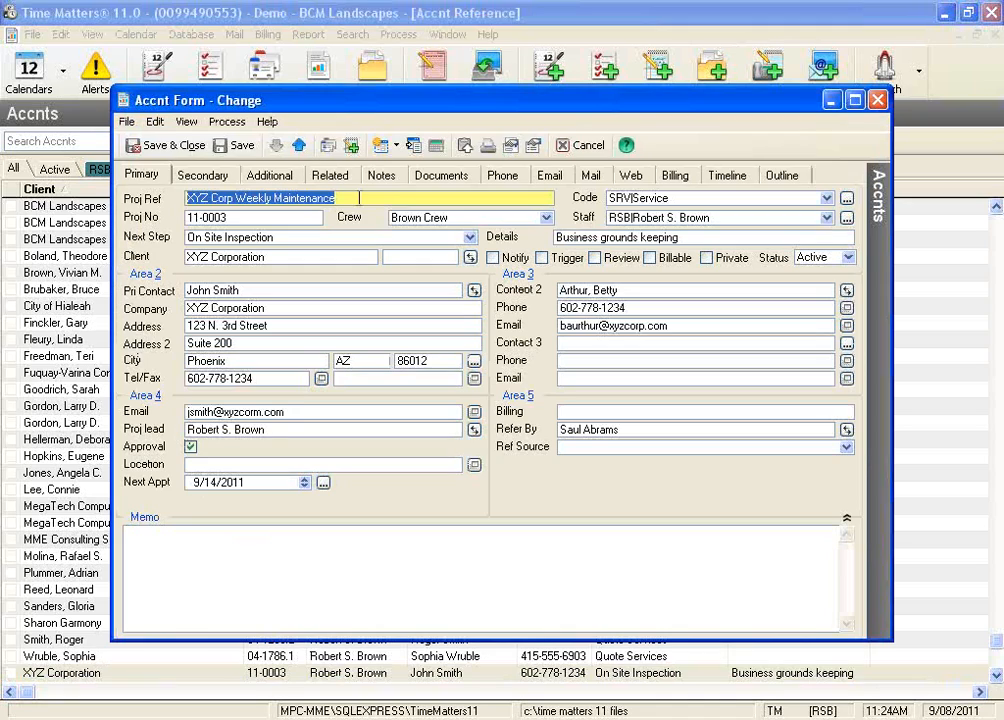
click(140, 174)
click(208, 179)
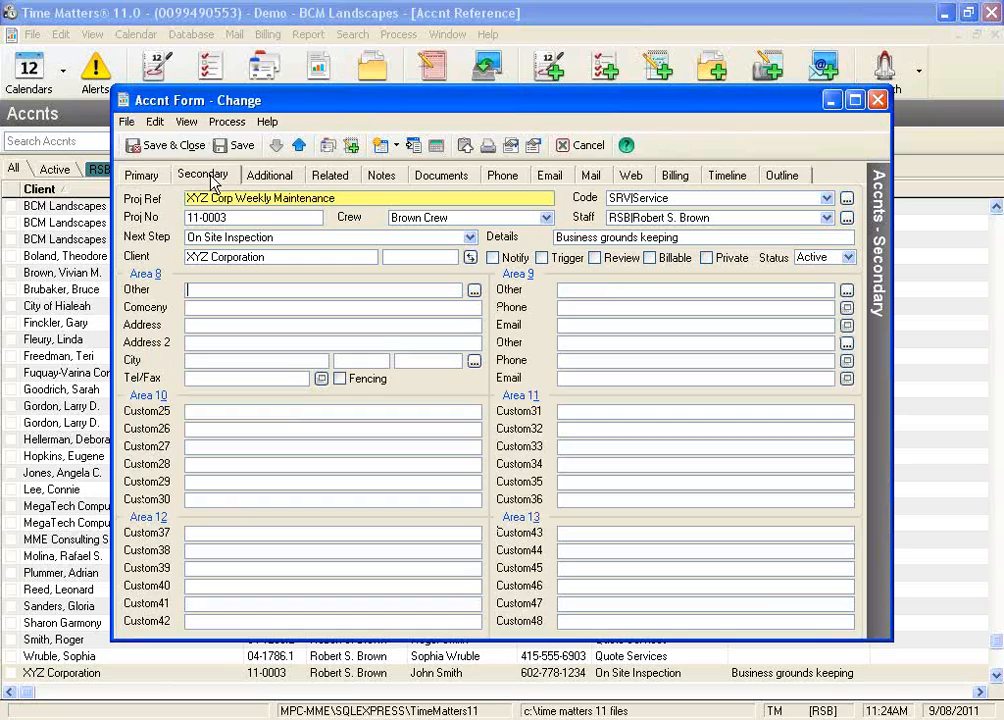
click(279, 180)
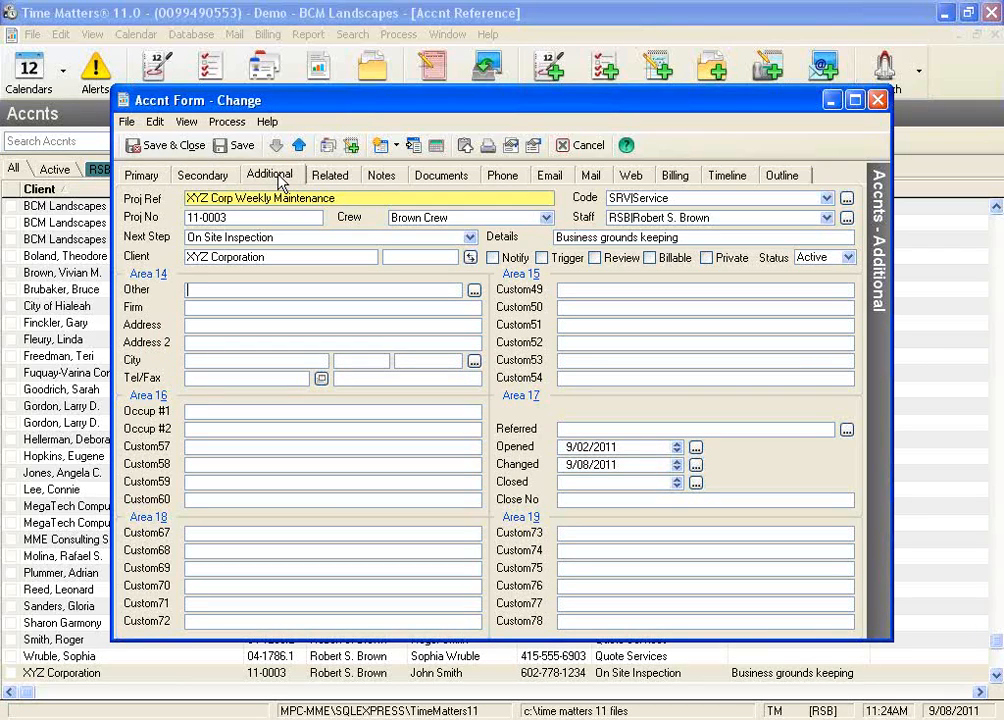
click(331, 176)
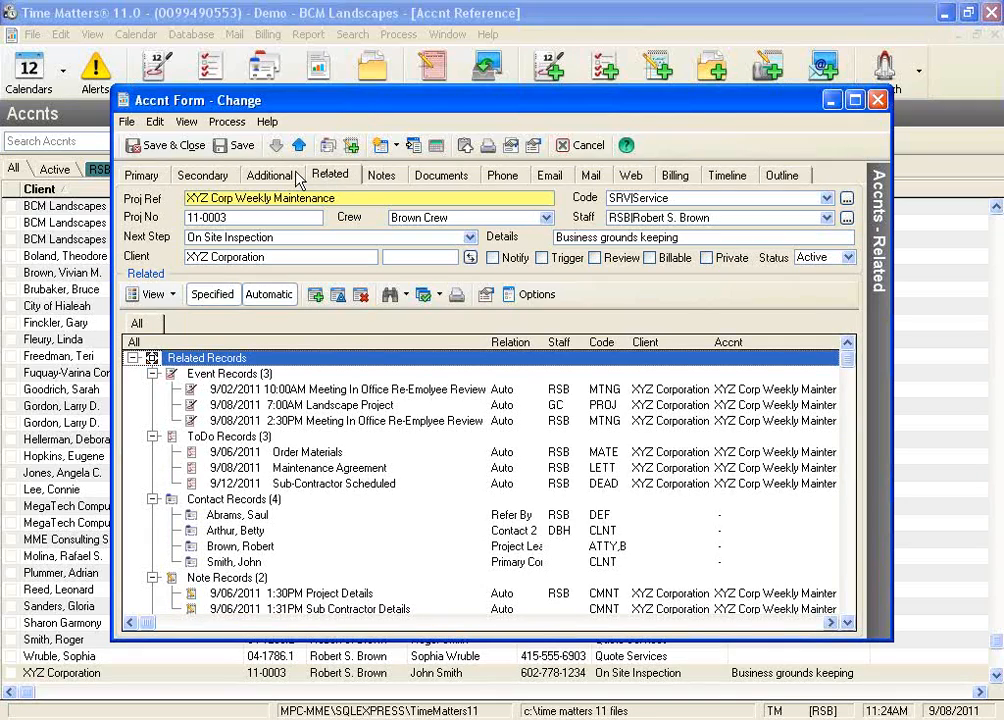
click(384, 176)
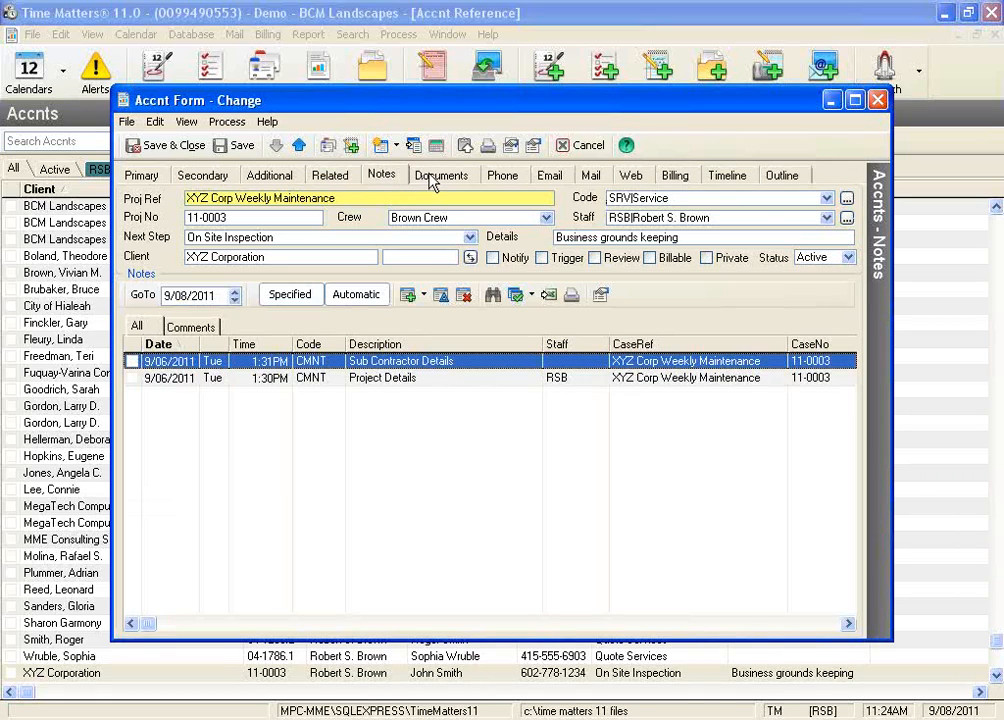
click(433, 178)
click(495, 174)
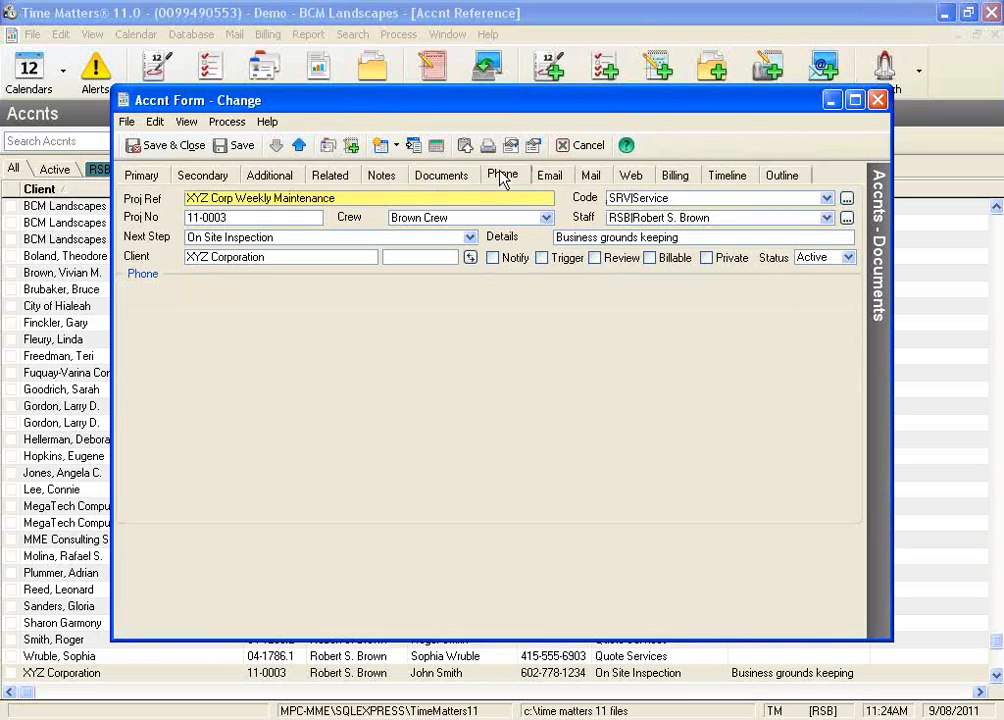
click(549, 177)
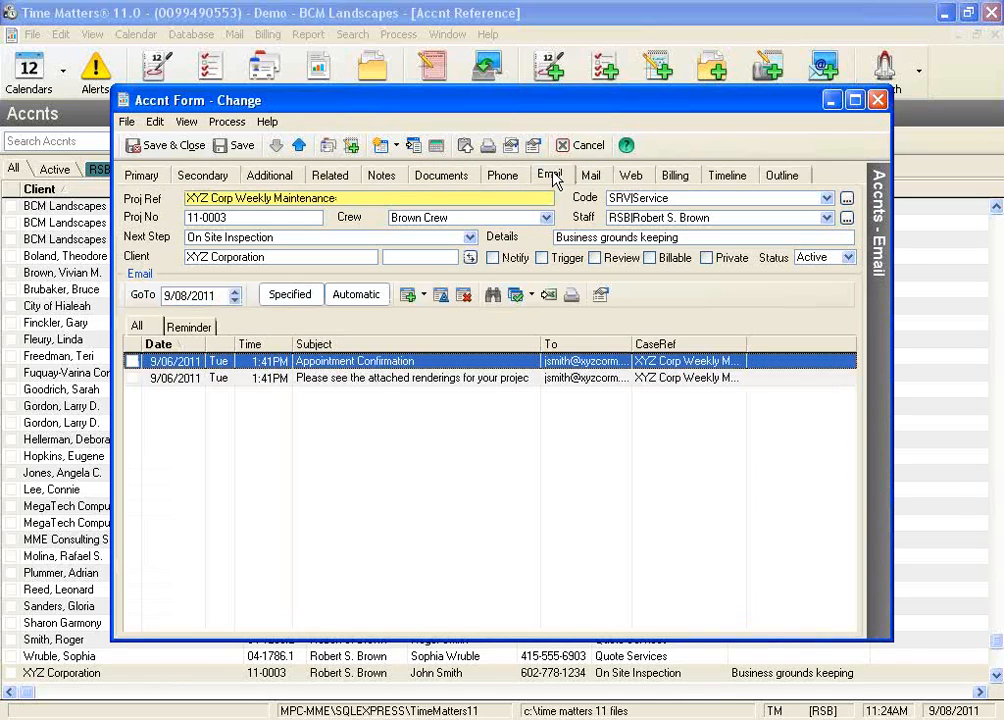
click(141, 176)
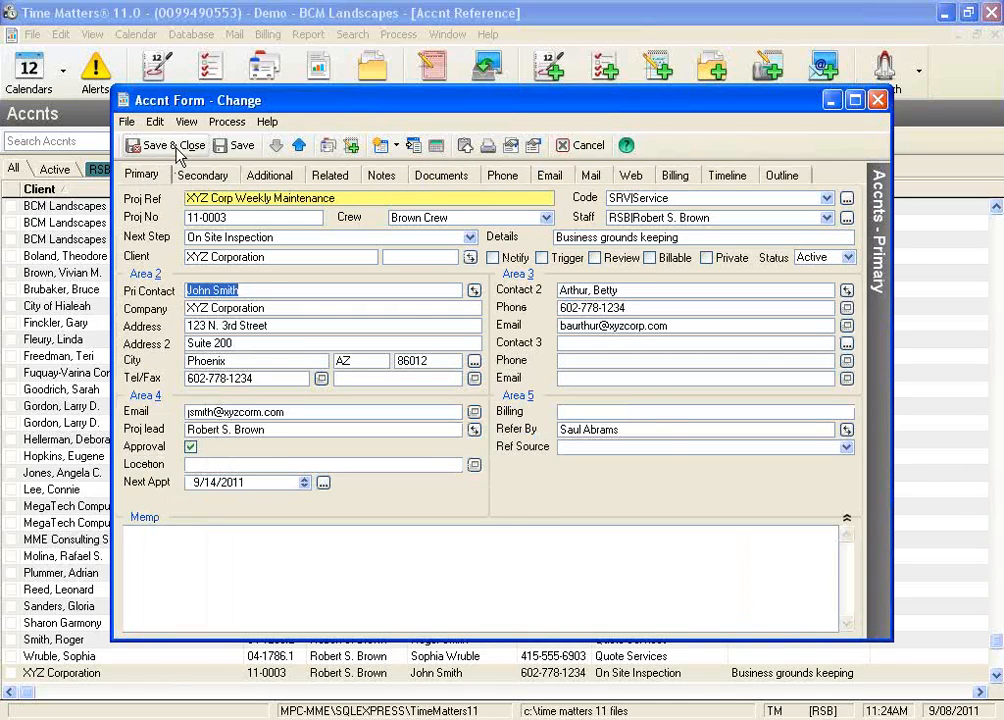
click(172, 146)
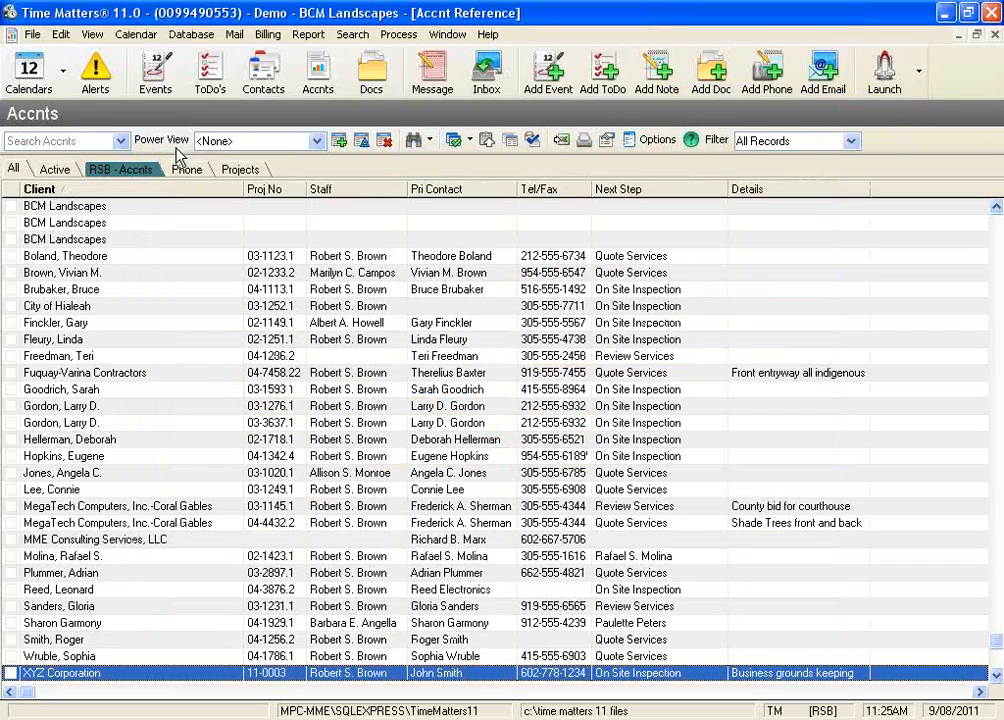
Step: Open the daily calendar for 9/08/2011 and add staff MCC and the Brown, Green and Yellow Crews to it
click(28, 80)
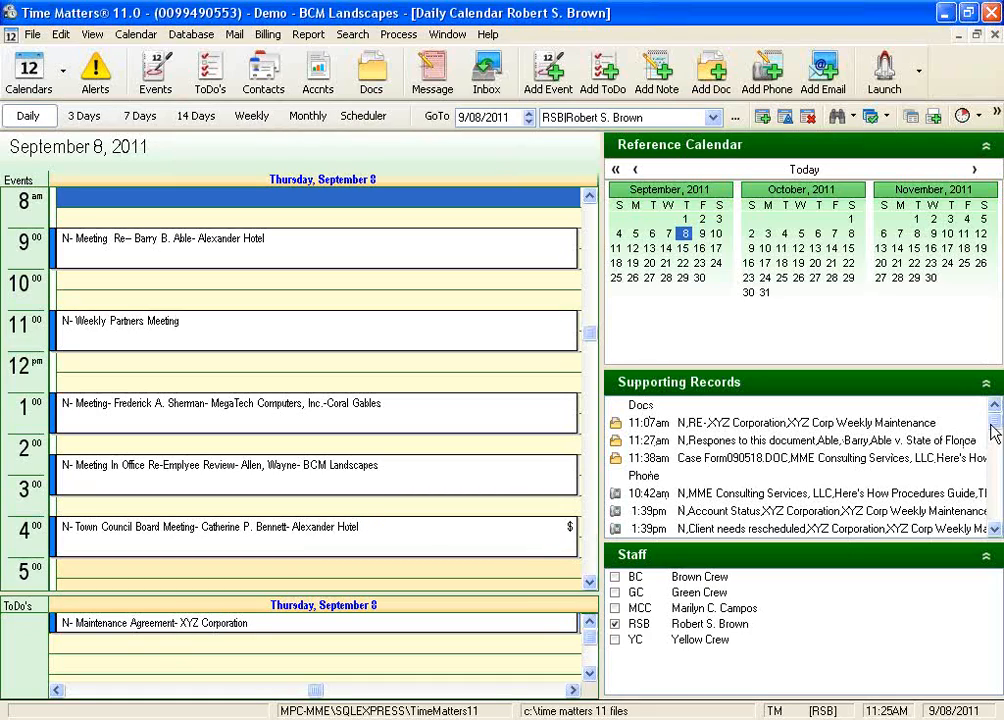
mouse_move(997, 423)
mouse_down()
mouse_move(989, 477)
mouse_move(997, 425)
mouse_up()
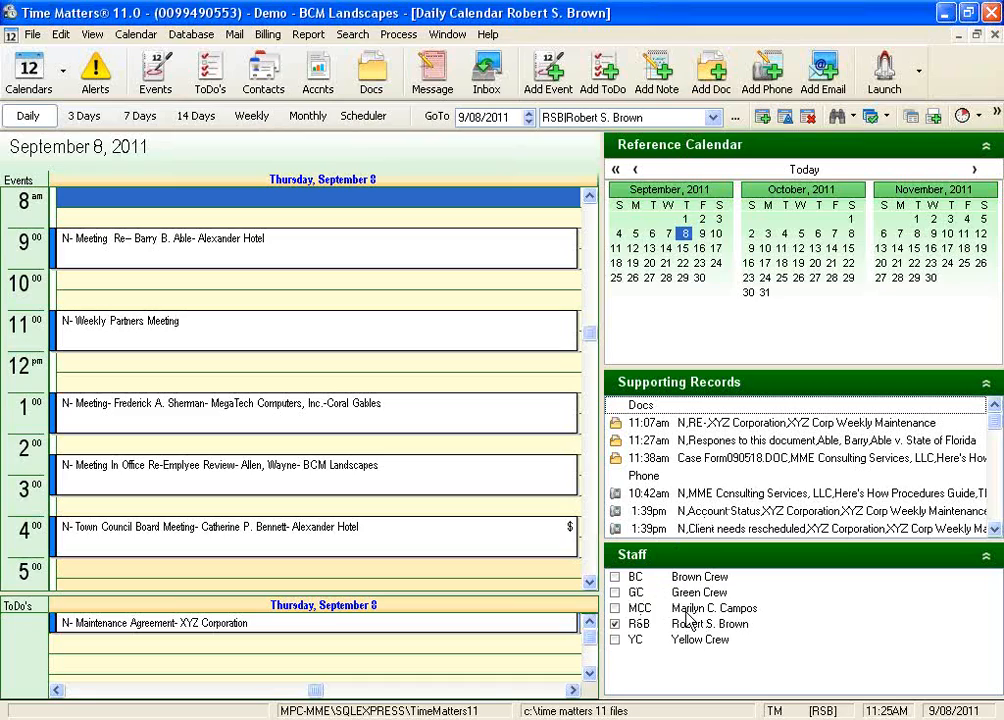
click(614, 608)
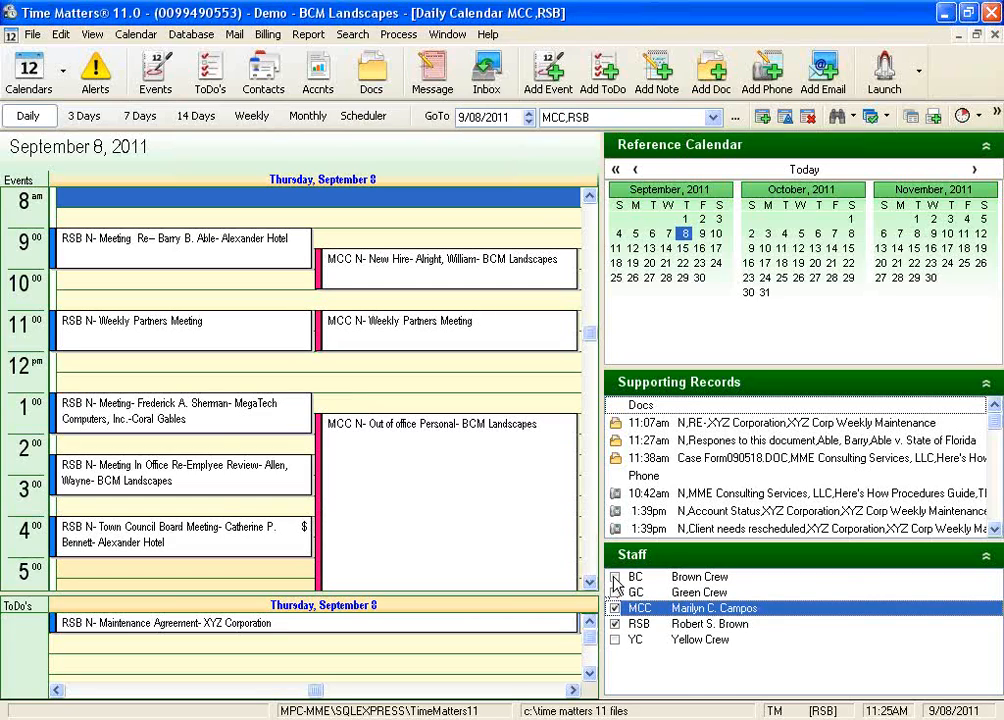
click(614, 577)
click(614, 593)
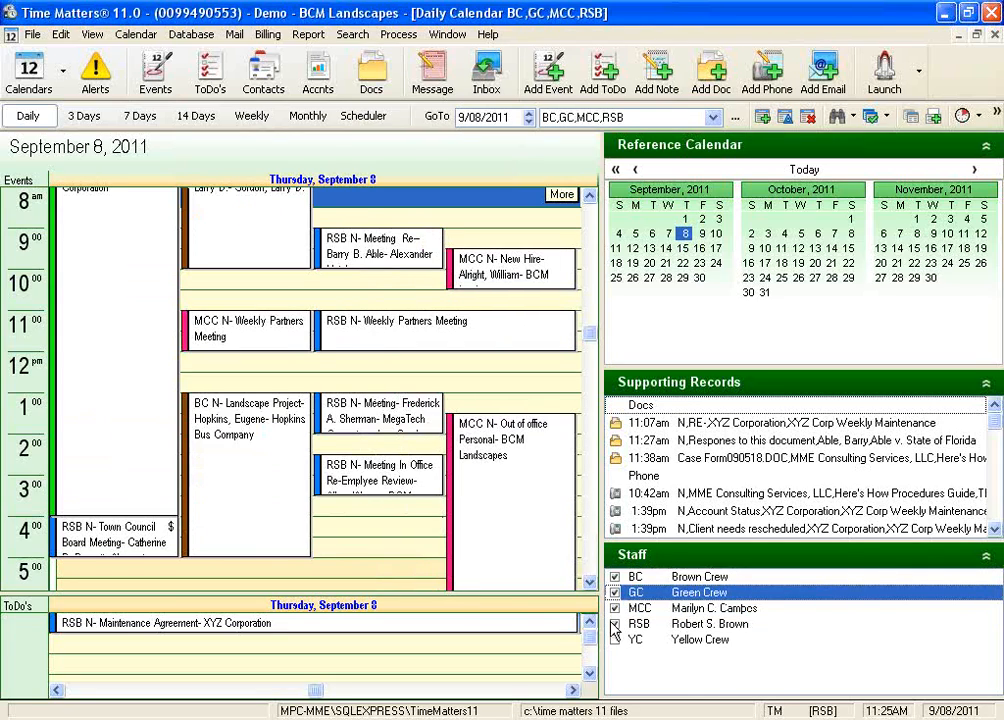
click(614, 640)
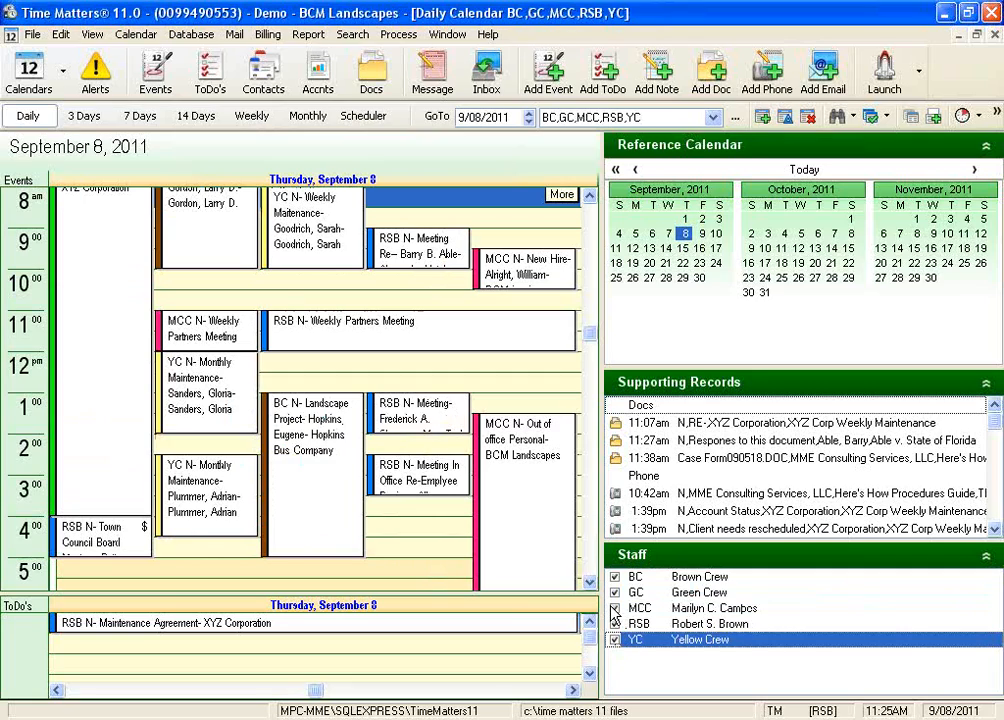
Step: Remove staff MCC and RSB from the calendar and show the three crews' availability in the Scheduler
click(614, 608)
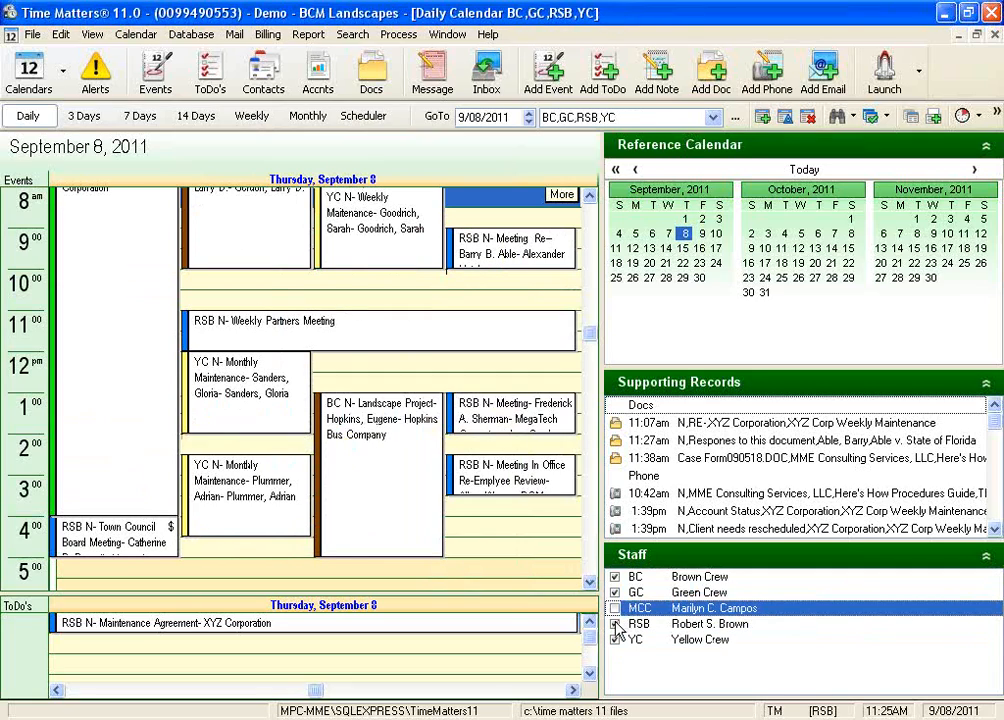
click(615, 624)
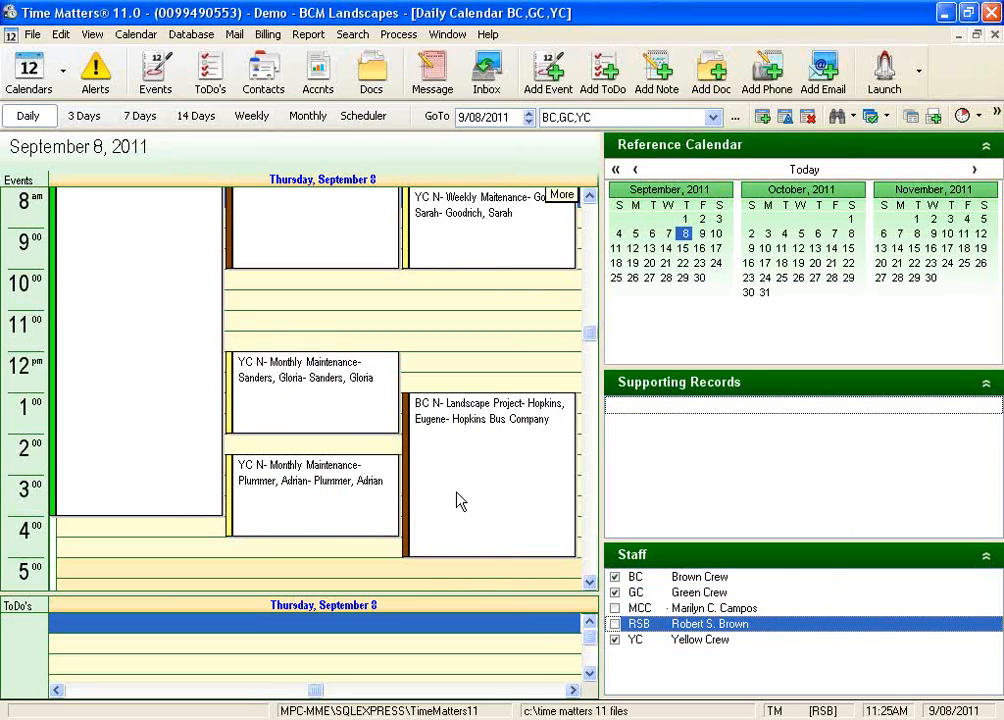
click(590, 198)
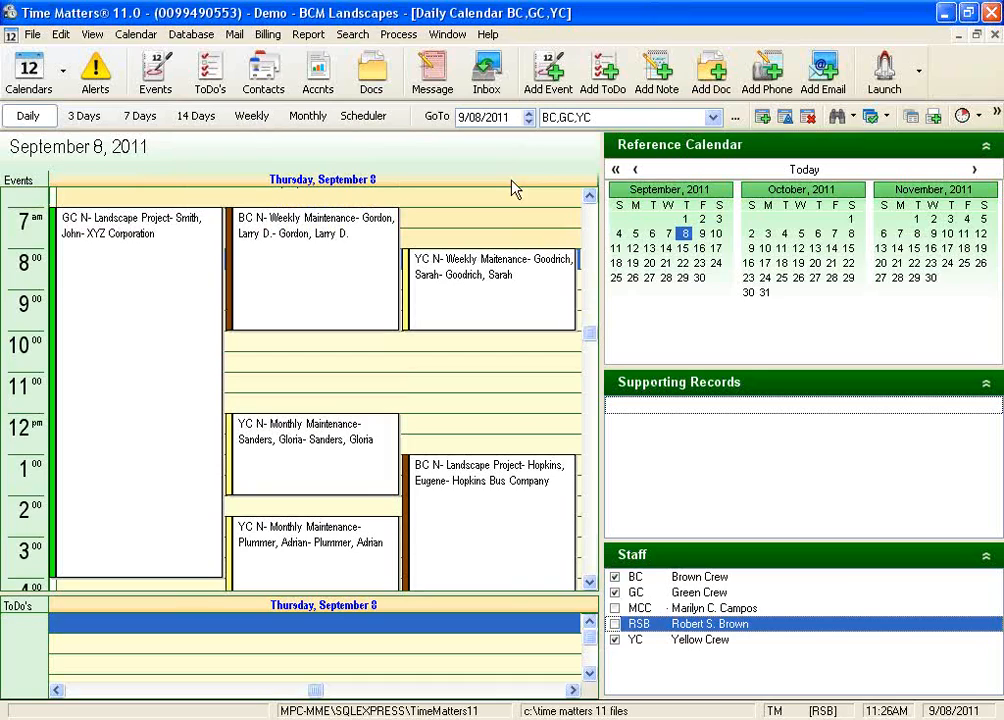
click(368, 116)
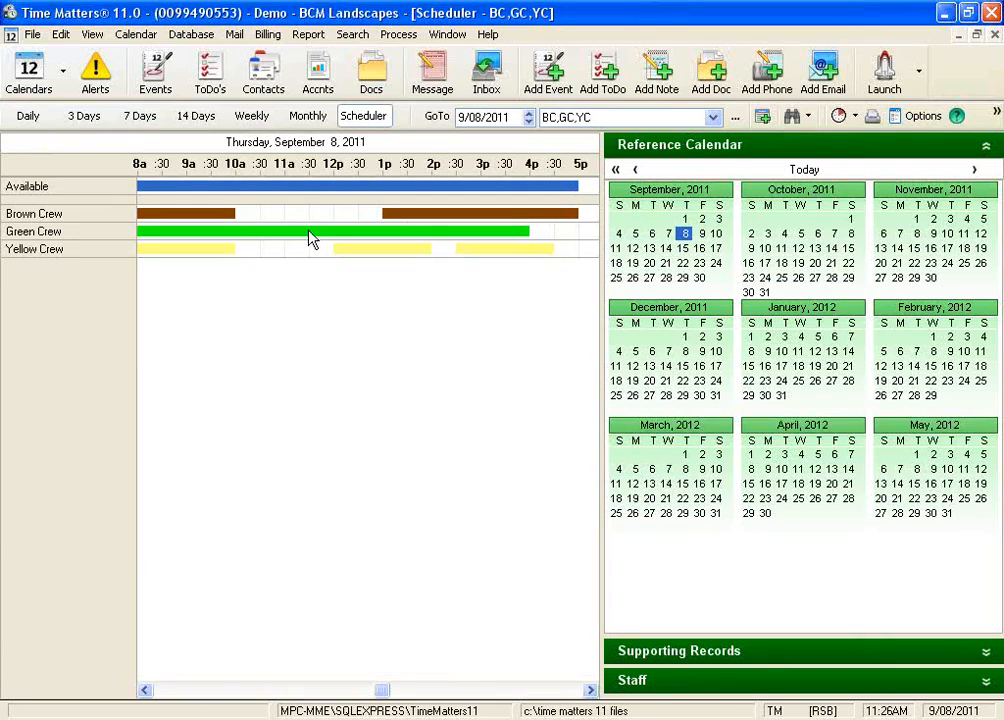
Step: Export the list of active accounts to Excel and close the exported workbook without saving
click(318, 90)
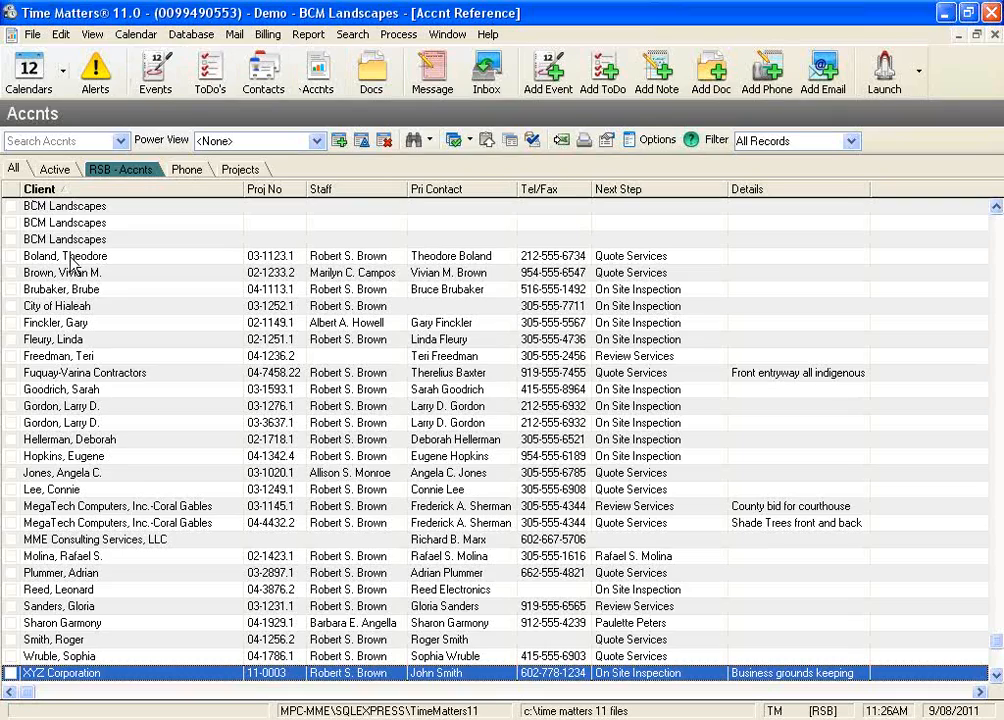
click(55, 170)
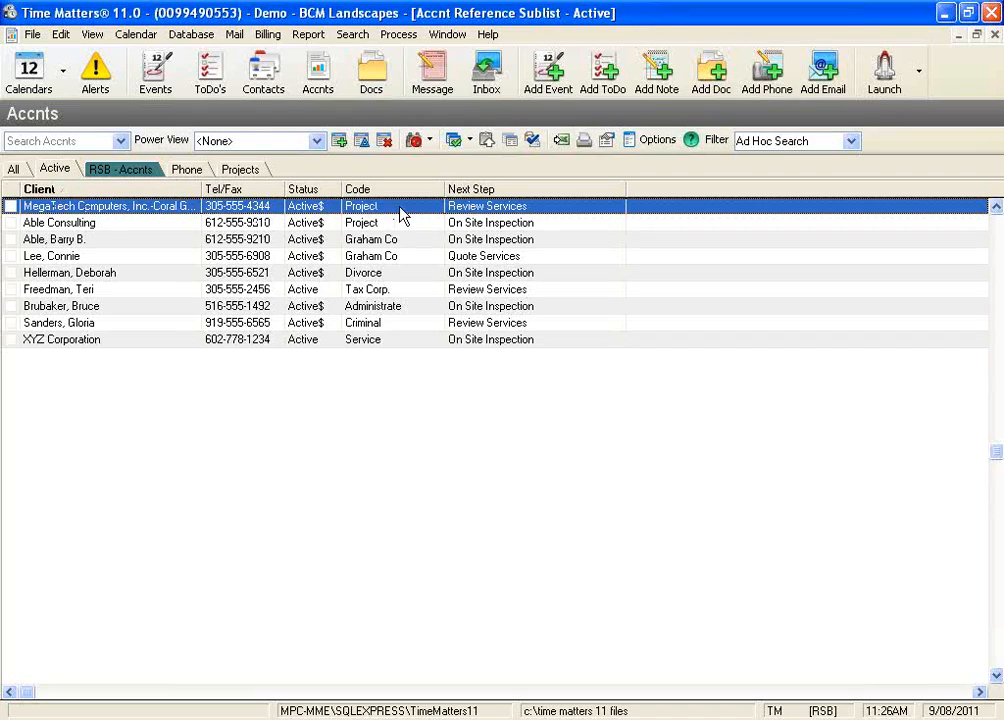
click(562, 142)
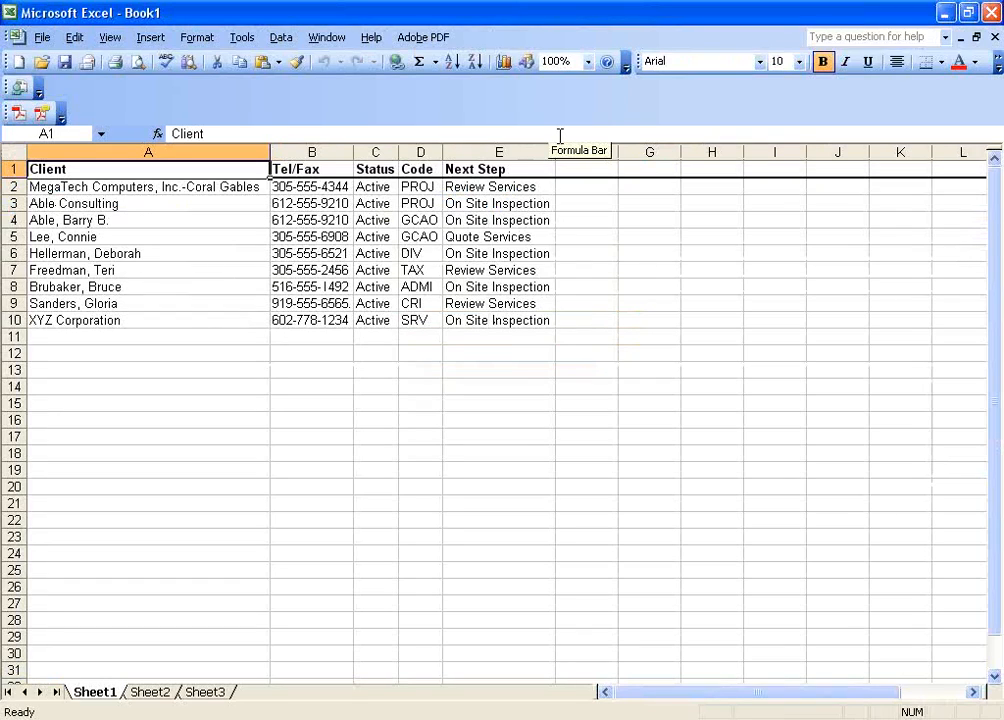
click(993, 12)
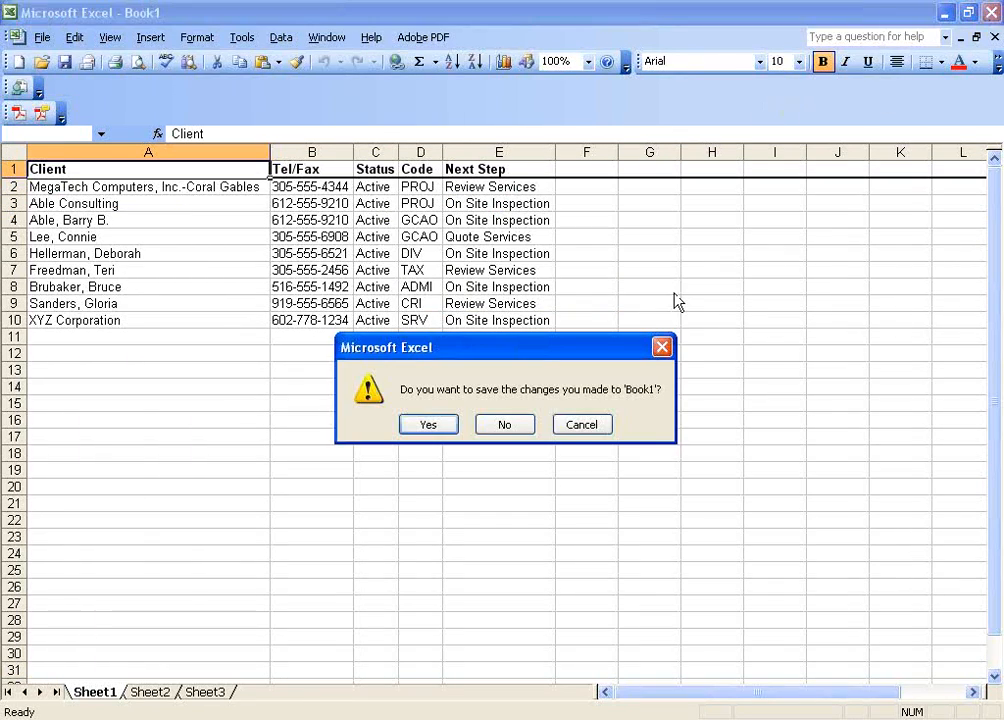
click(505, 426)
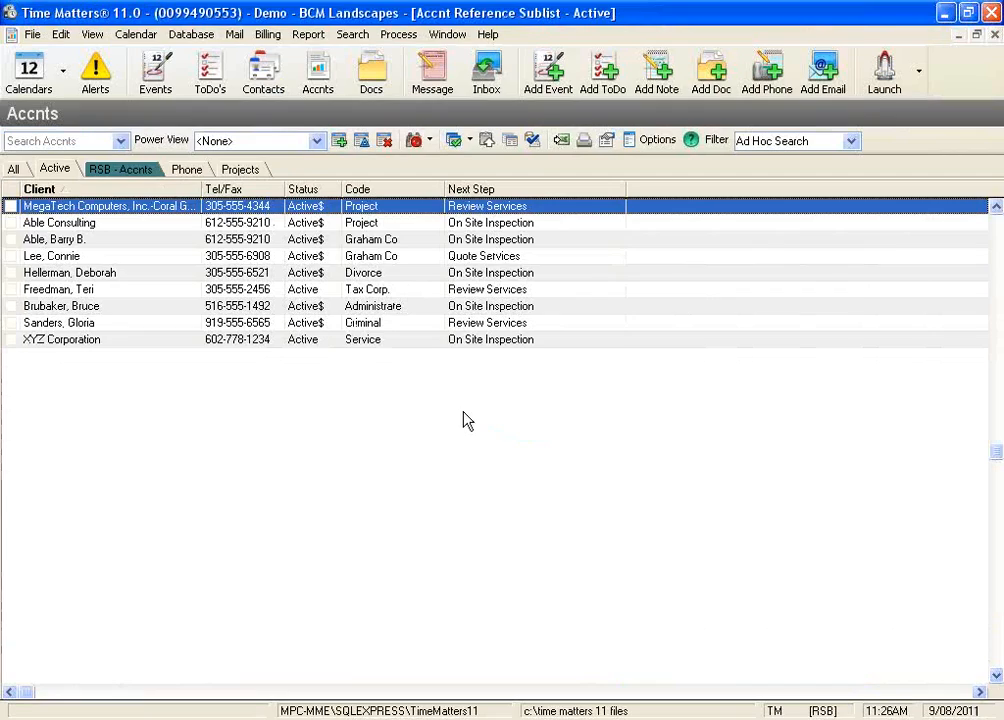
Step: Add a document for XYZ Corporation from the "Basic Letter to Primary Contact-Merge" AutoEntry form, completing its description as "RE-Follow up"
click(90, 342)
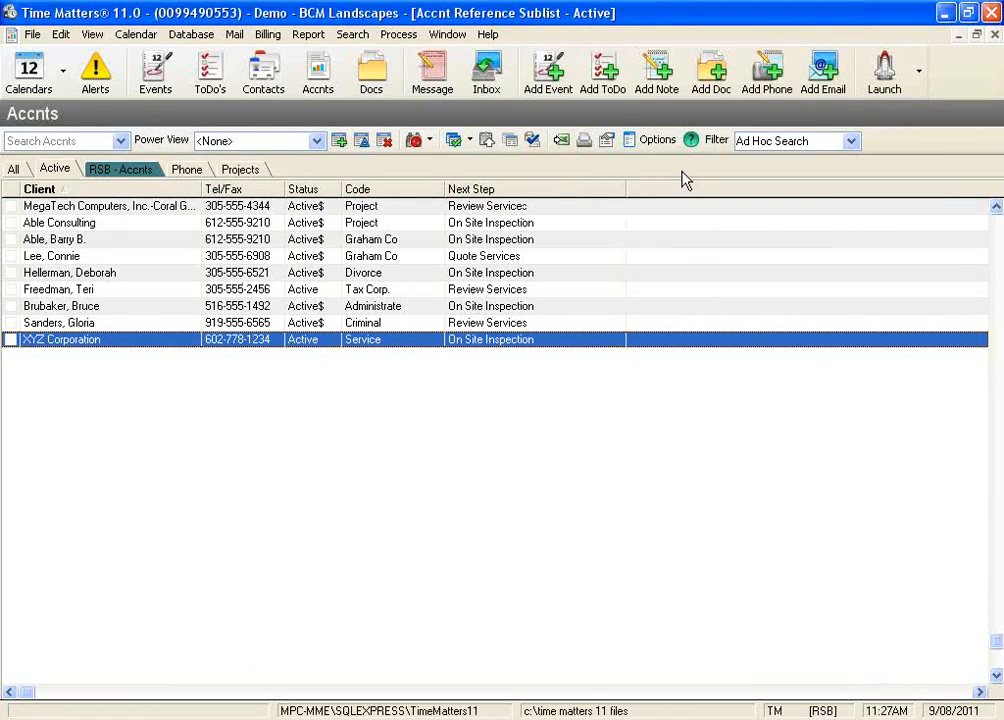
click(711, 72)
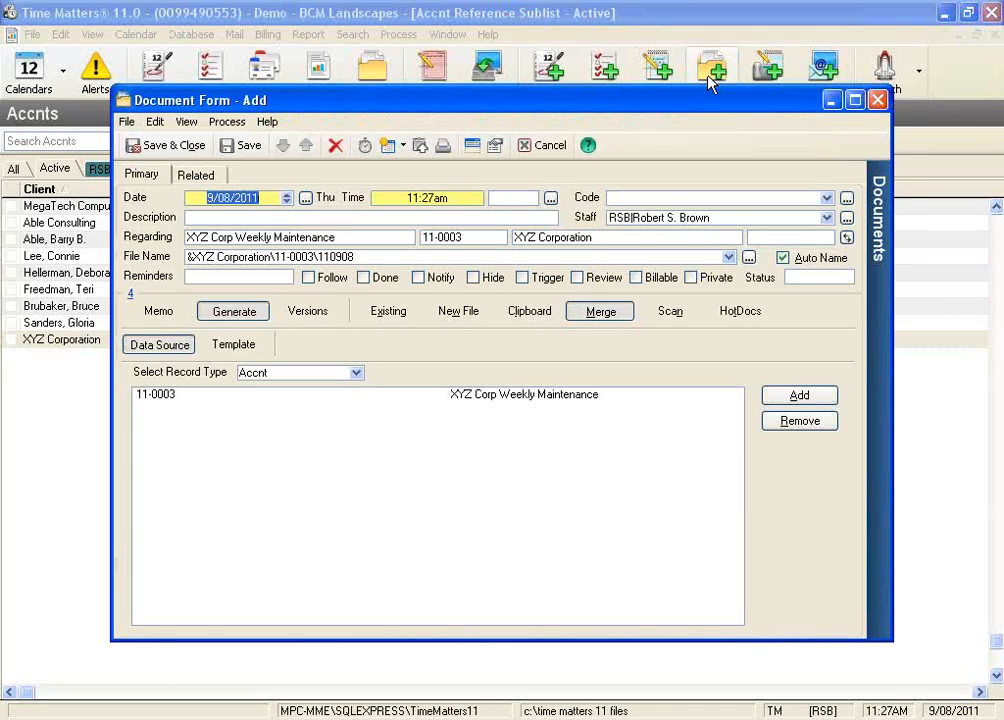
click(387, 145)
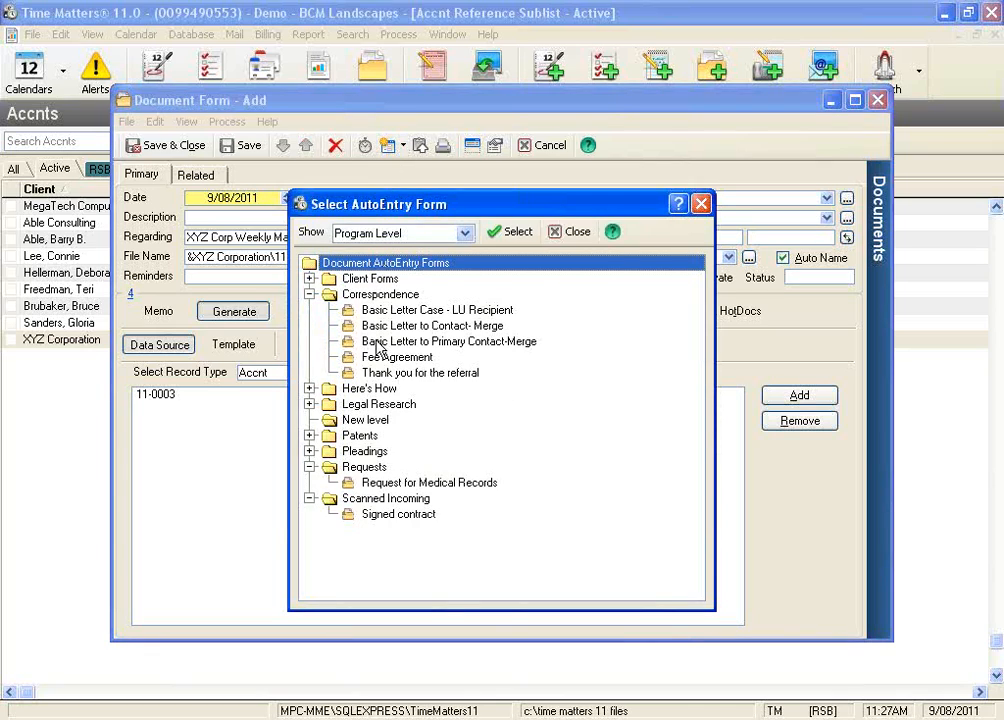
double_click(380, 342)
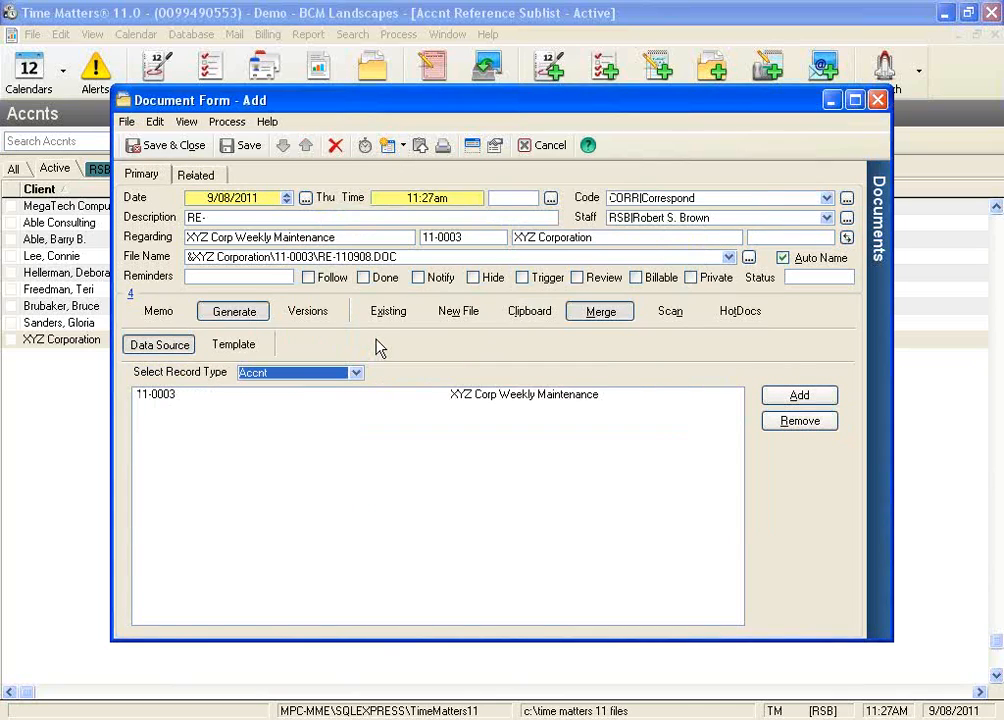
click(226, 218)
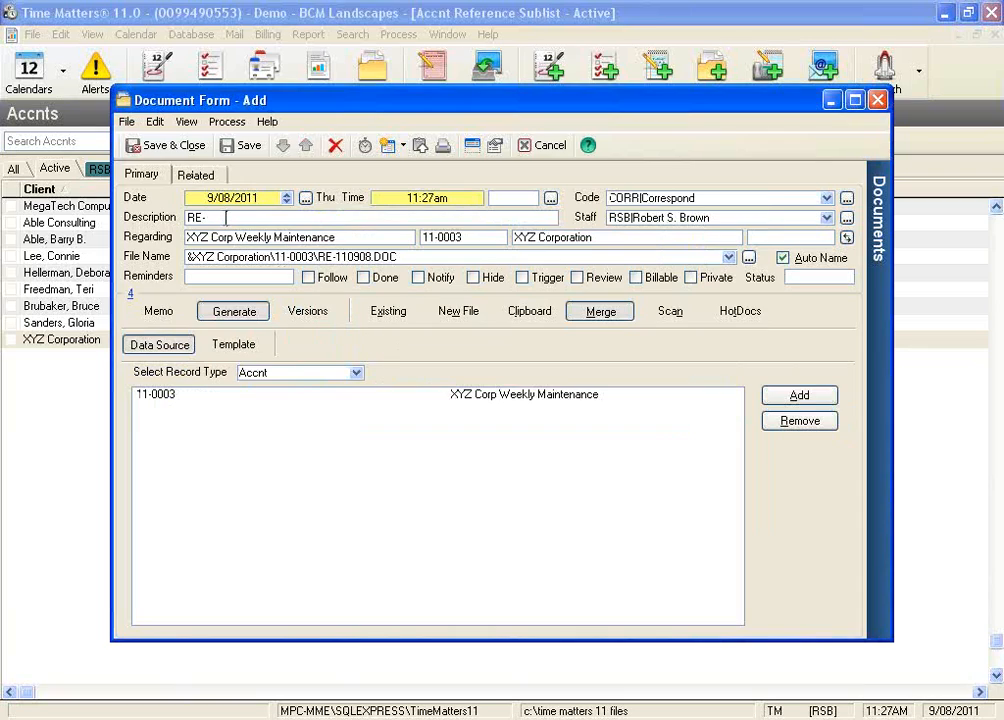
text(Follow up)
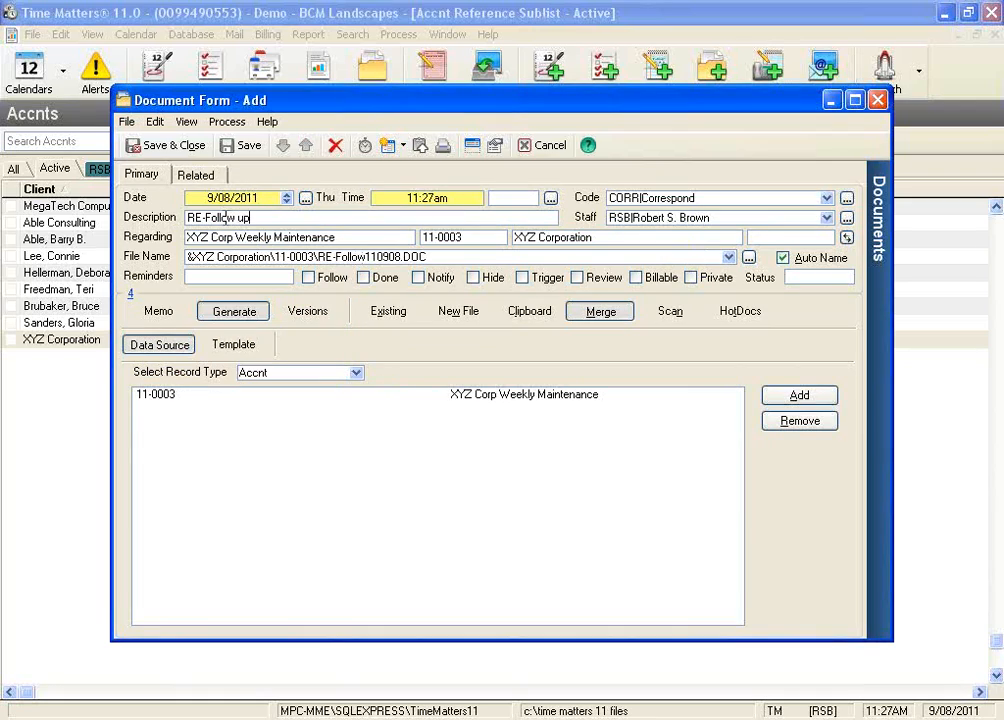
Step: Merge the letter with the "Basic Letter to Primary Contact" template, check it in Word, and save and close the document record
click(251, 346)
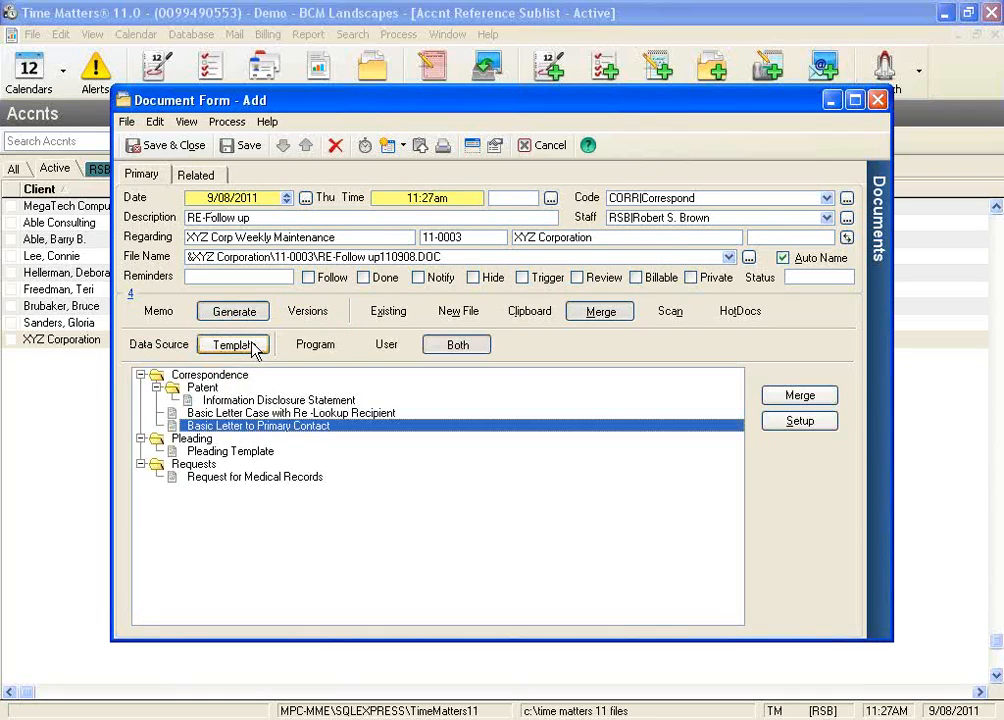
click(797, 396)
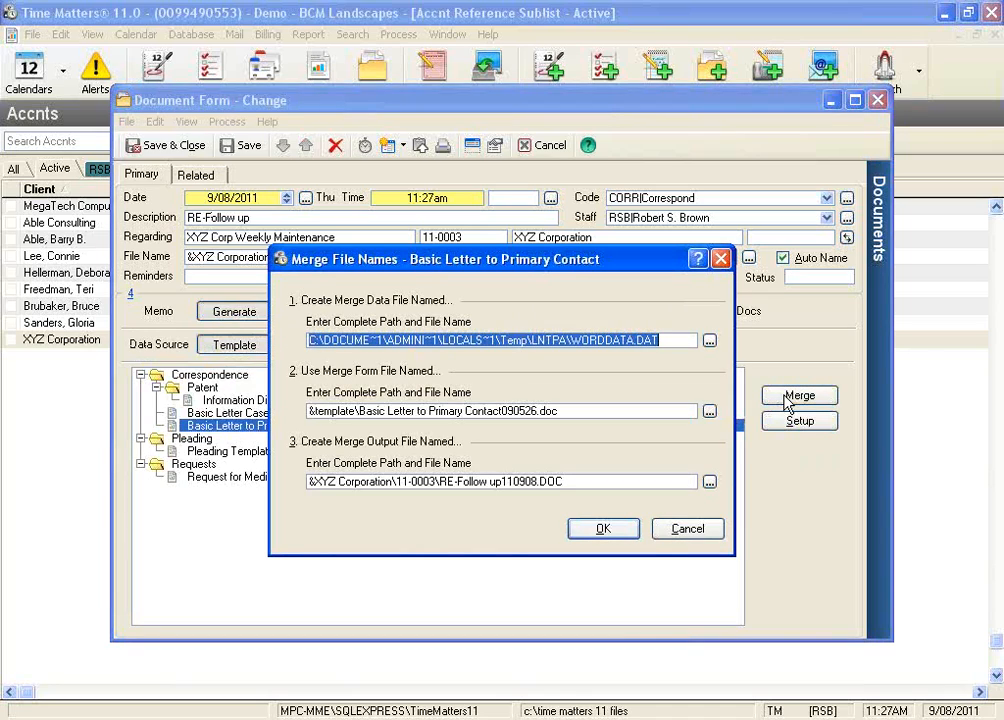
click(601, 532)
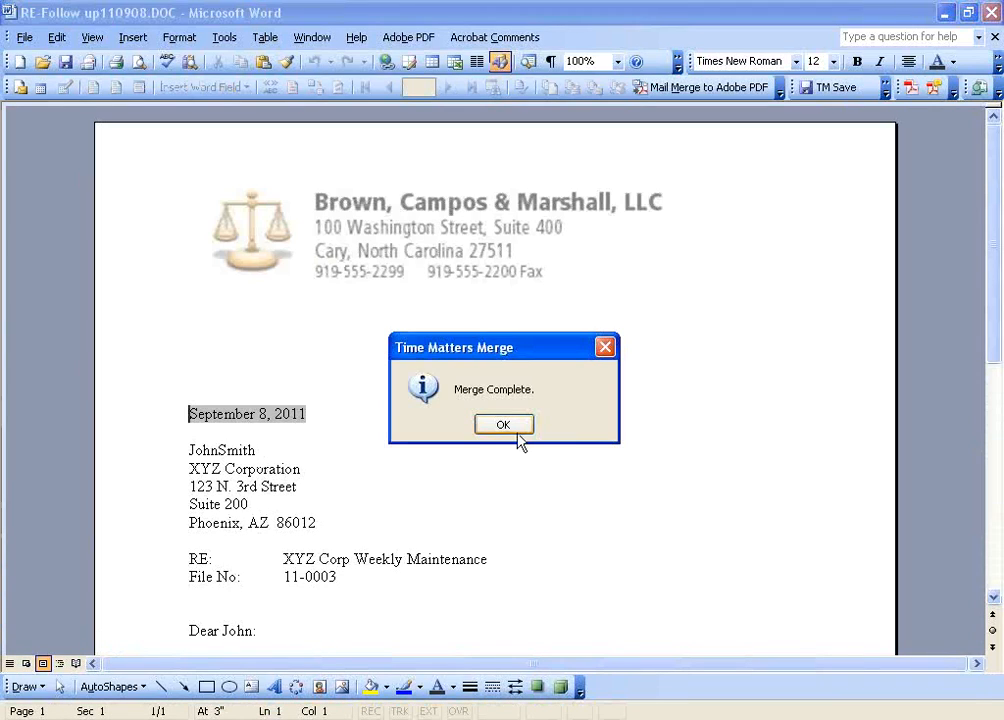
click(503, 426)
scroll(502, 418, down, 4)
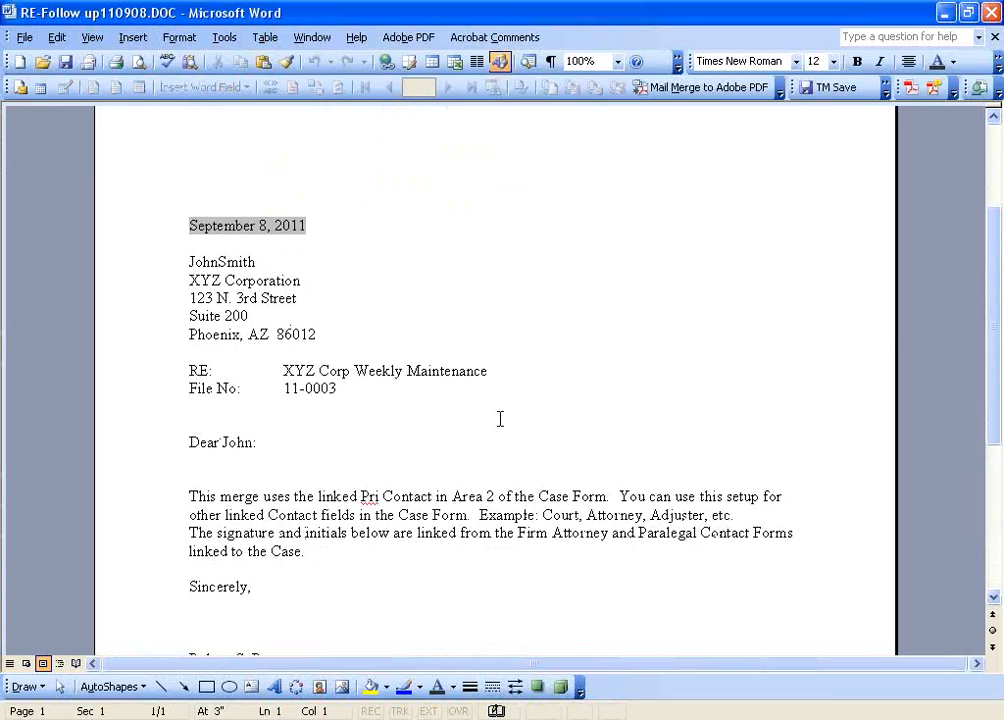
click(993, 12)
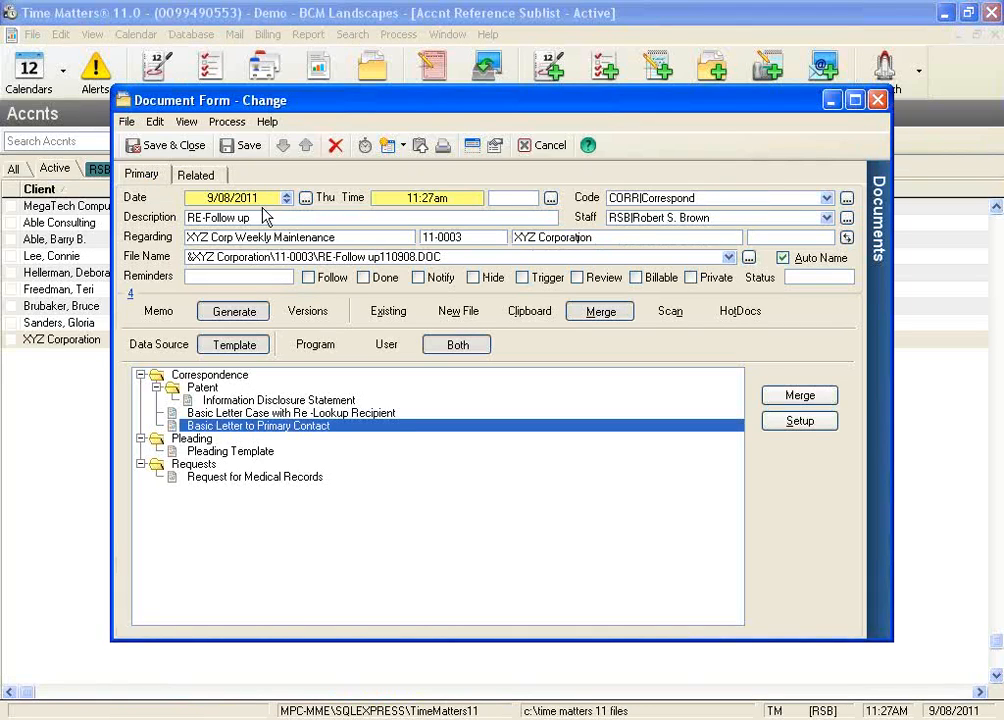
click(174, 147)
Step: Show the daily calendar for staff MCC only, removing the Brown, Green and Yellow crews from the view
click(36, 85)
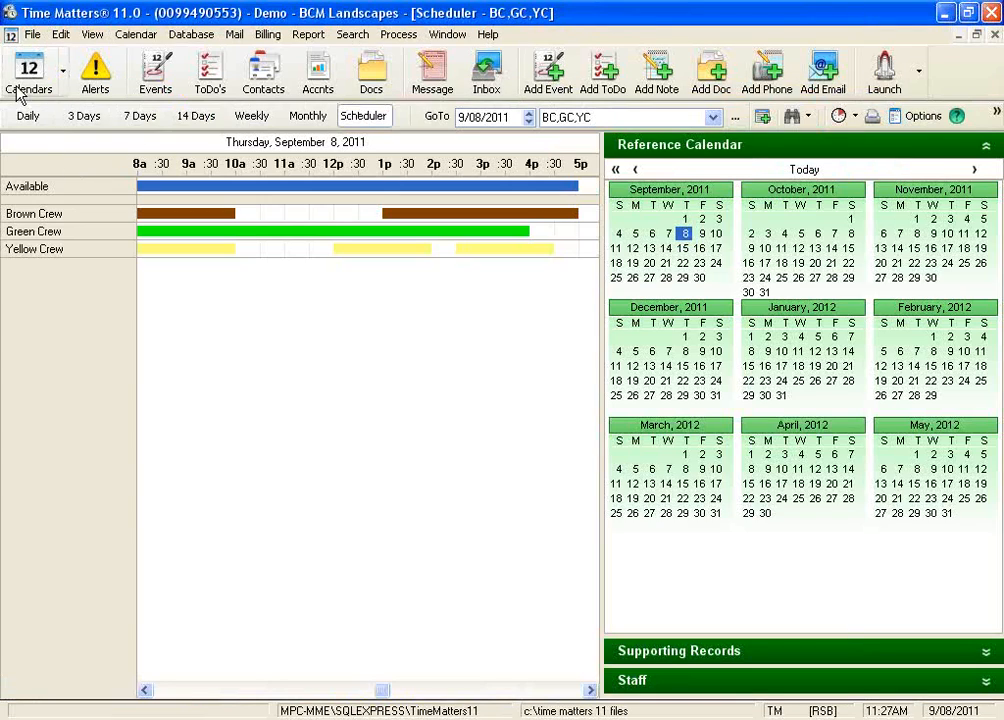
click(25, 116)
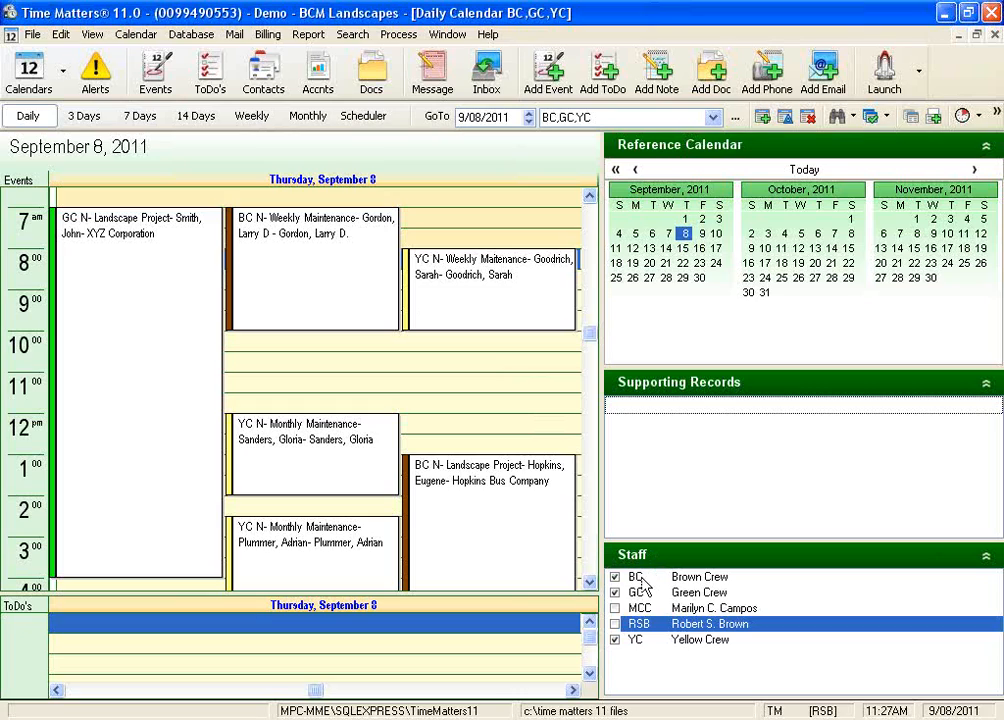
click(614, 608)
click(614, 577)
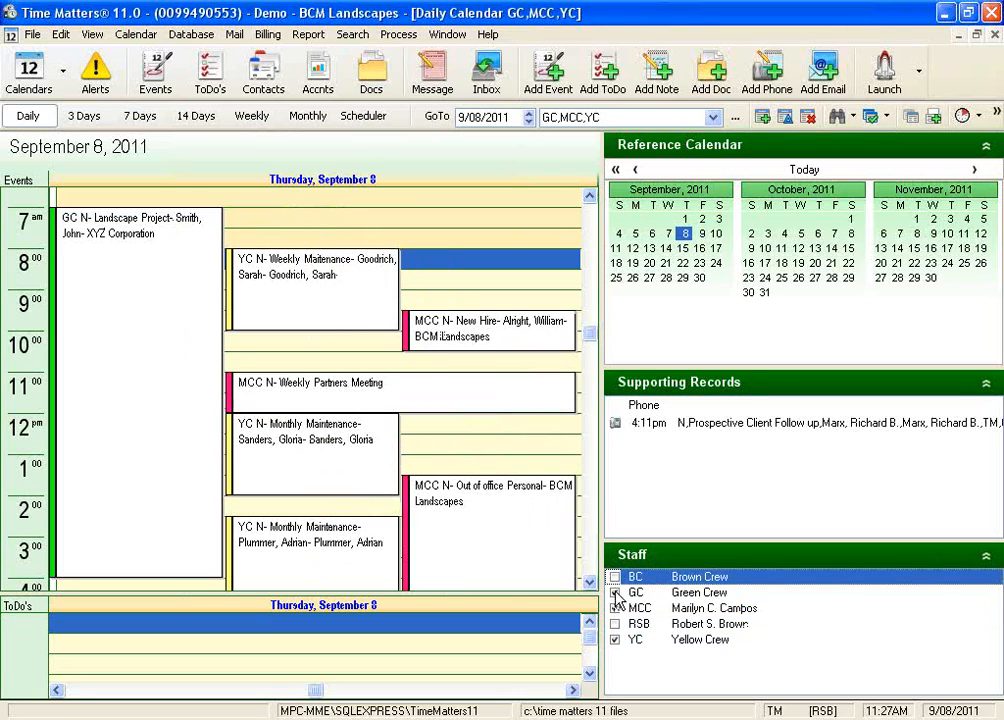
click(614, 592)
click(614, 639)
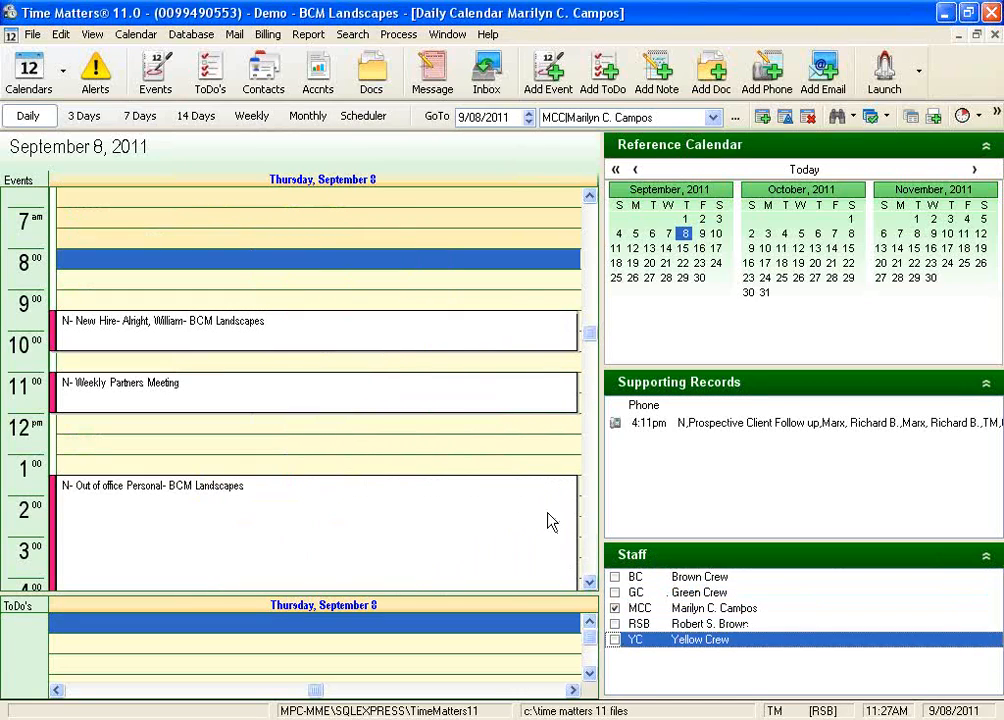
Step: Open the "New Hire" event and copy its details with the "In Office Appointment Confirmation" clipboard format
double_click(262, 339)
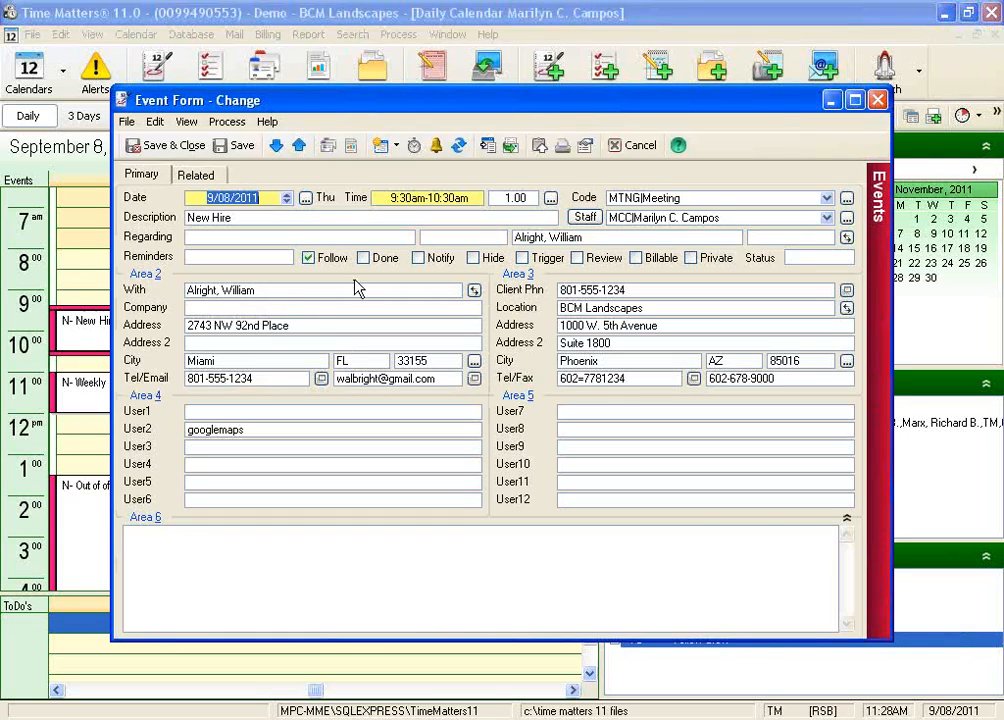
click(539, 146)
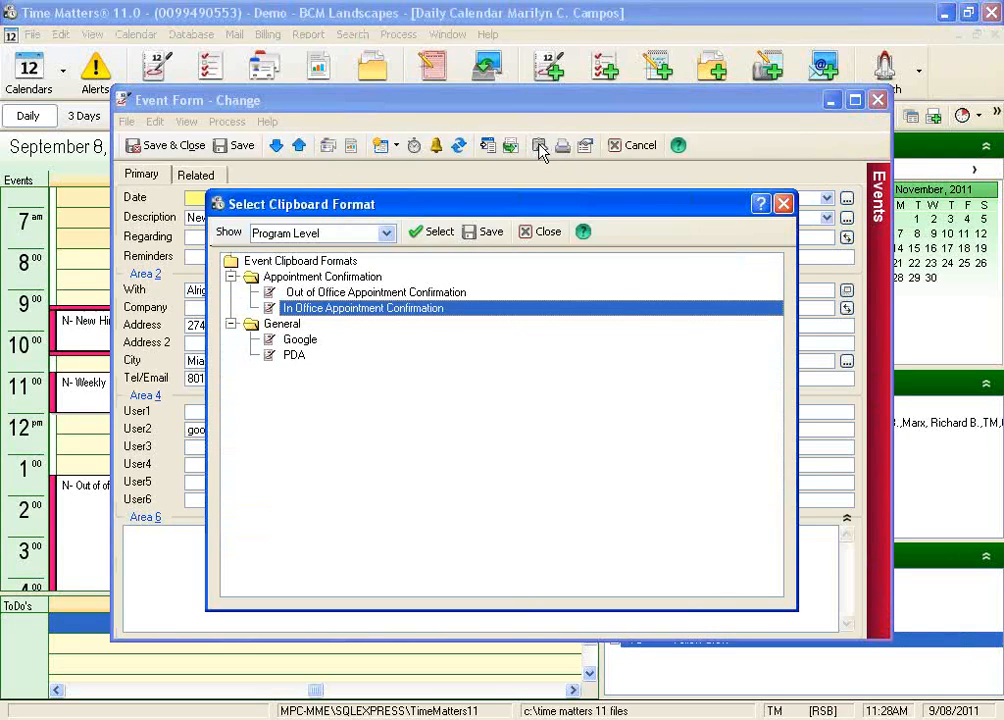
double_click(333, 312)
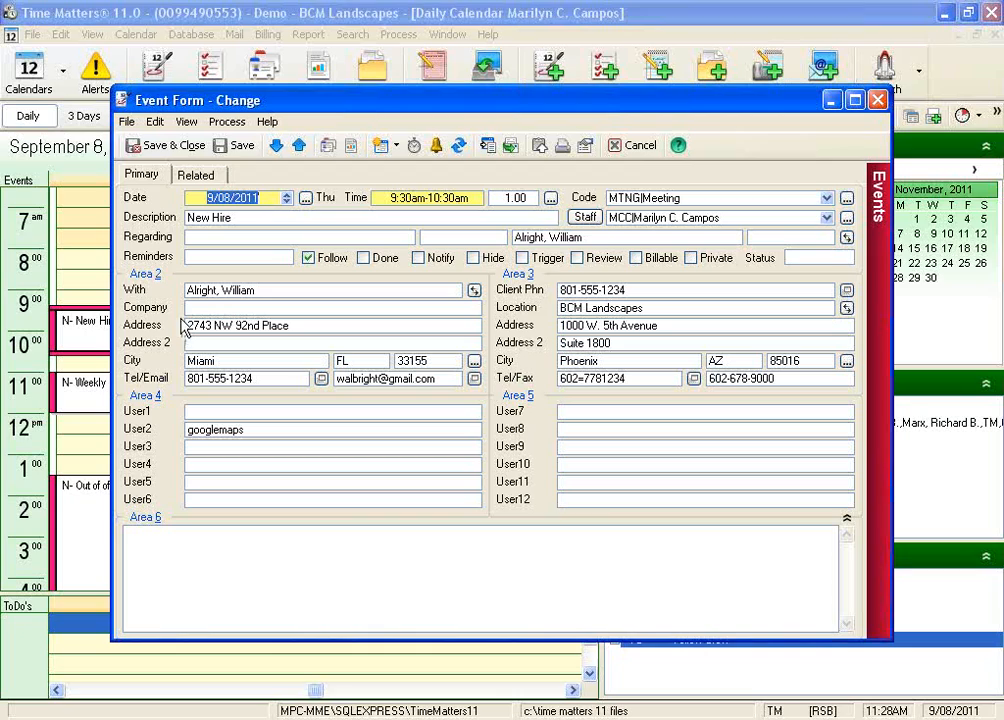
Step: Start an email to the event's contact using the "Appointment Confirmation" AutoEntry form and paste the copied confirmation text above the signature
click(472, 382)
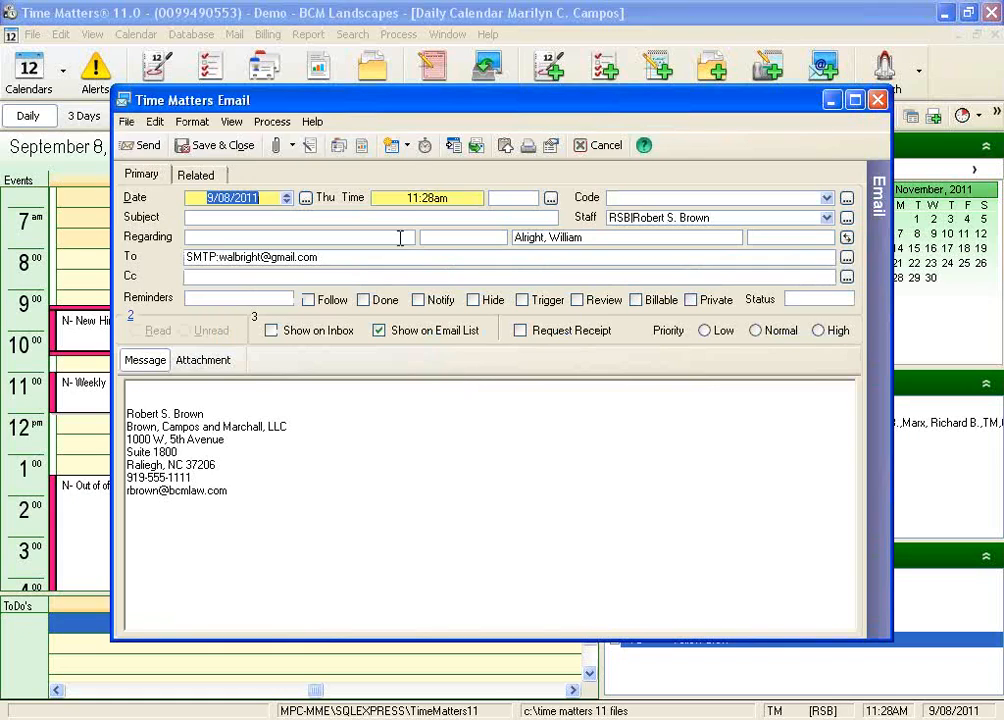
click(391, 146)
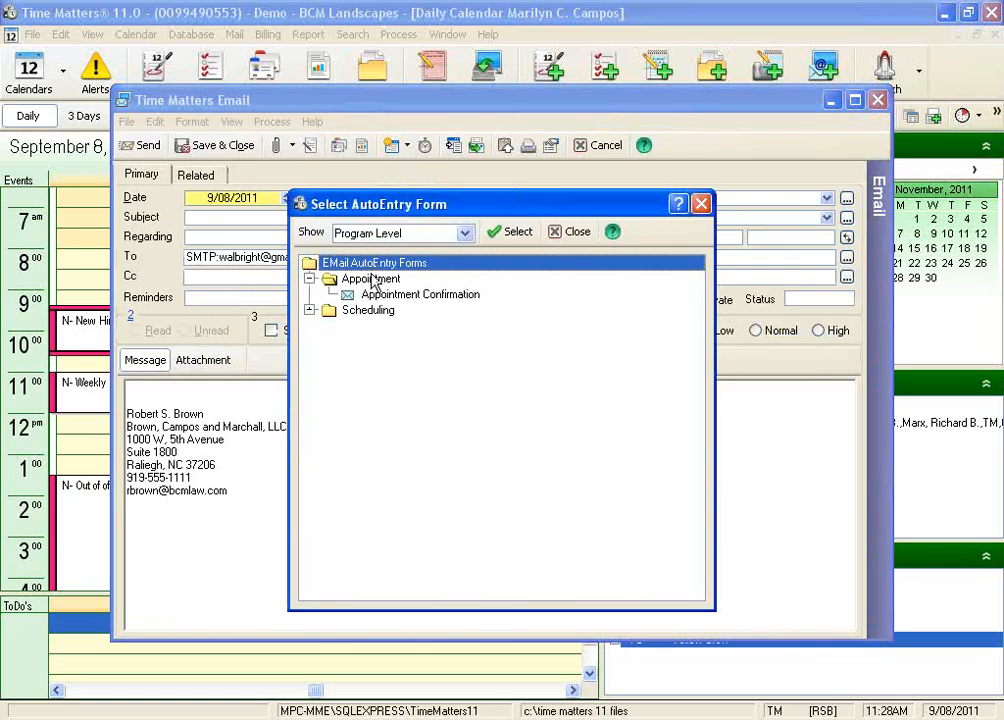
double_click(372, 297)
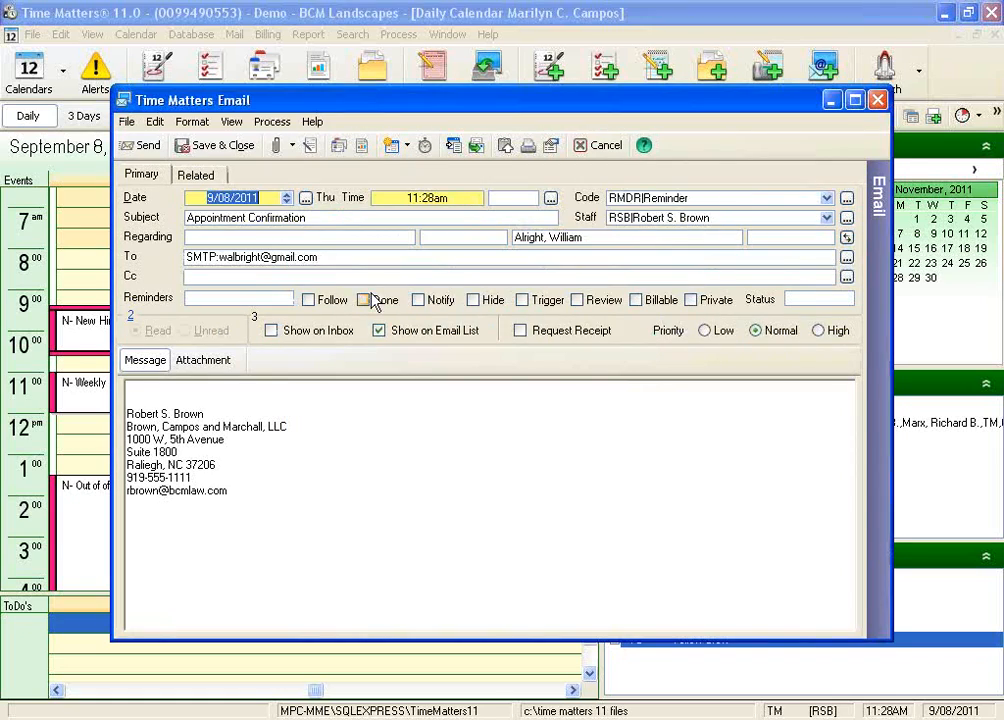
click(170, 396)
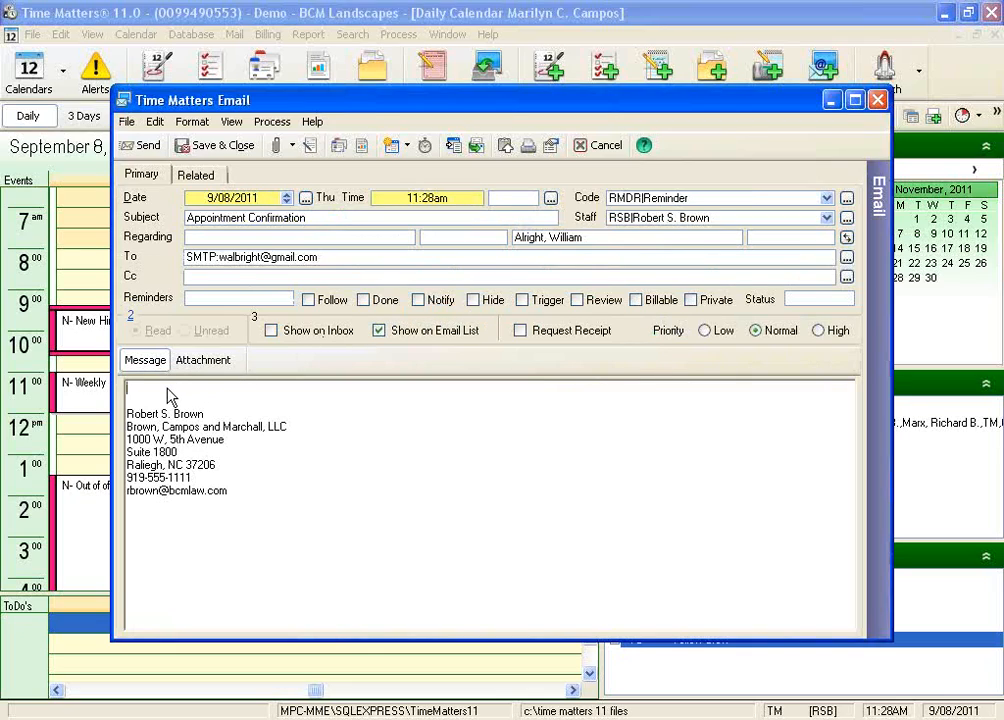
right_click(170, 395)
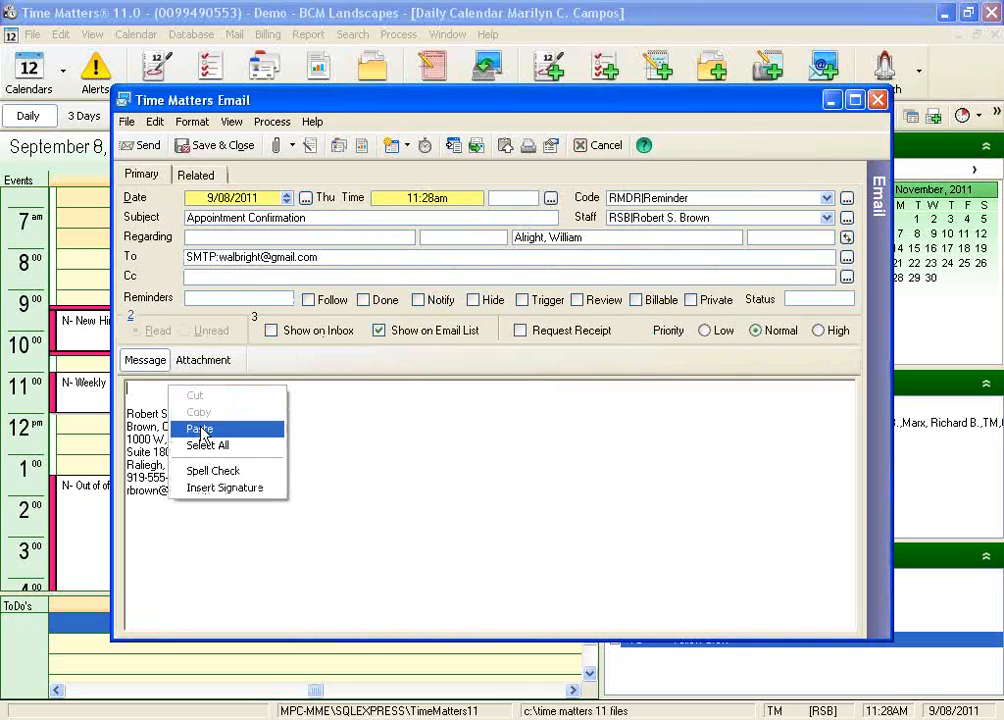
click(202, 429)
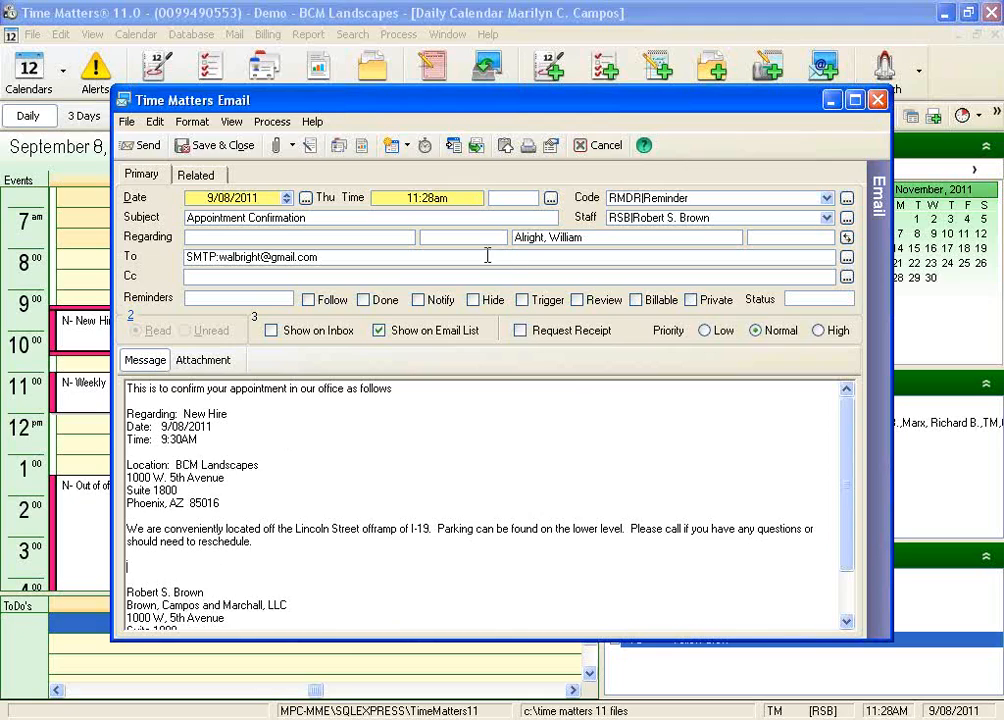
Step: Discard the confirmation email without saving, and save and close the "New Hire" event
click(603, 145)
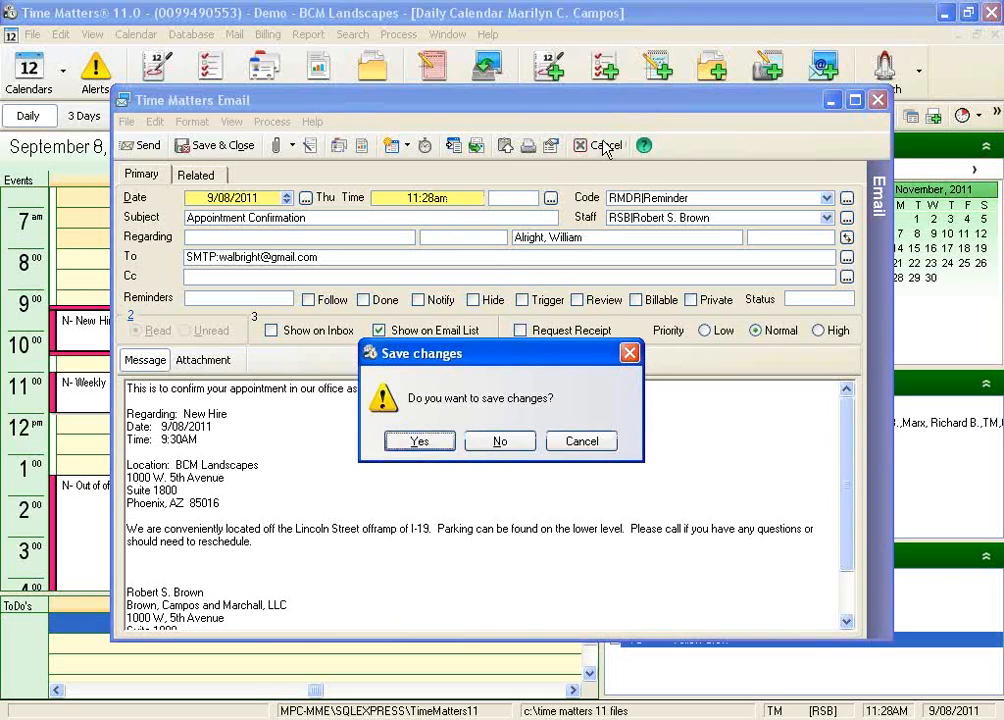
click(509, 441)
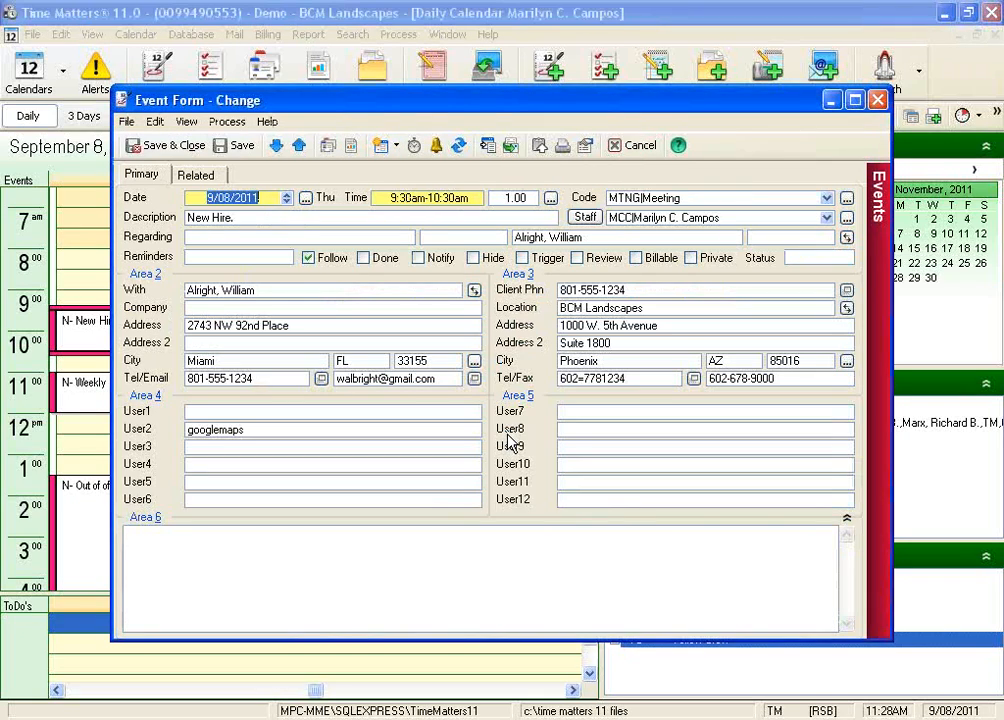
click(163, 146)
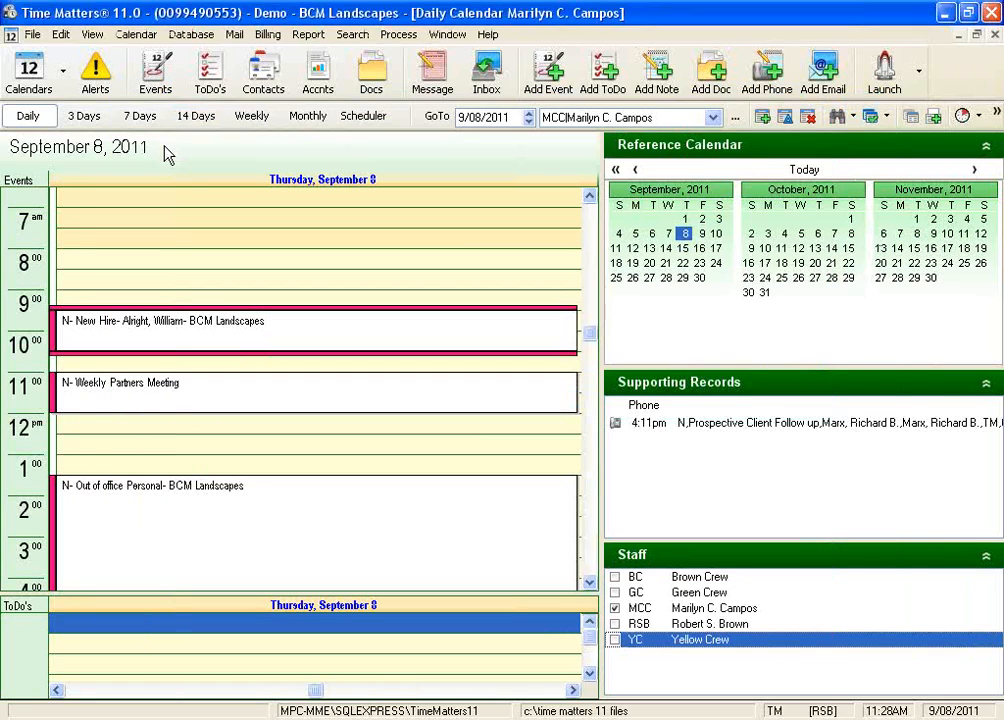